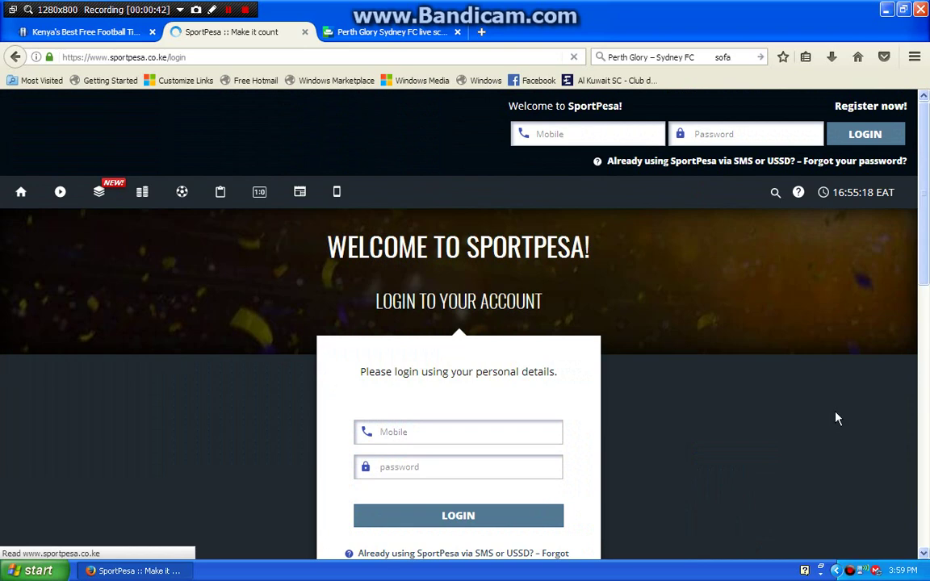
Search the upcoming football games for game ID 1364 and add an Al Nasr Dubai away win to the betslip.
scroll(901, 219, "down", 10)
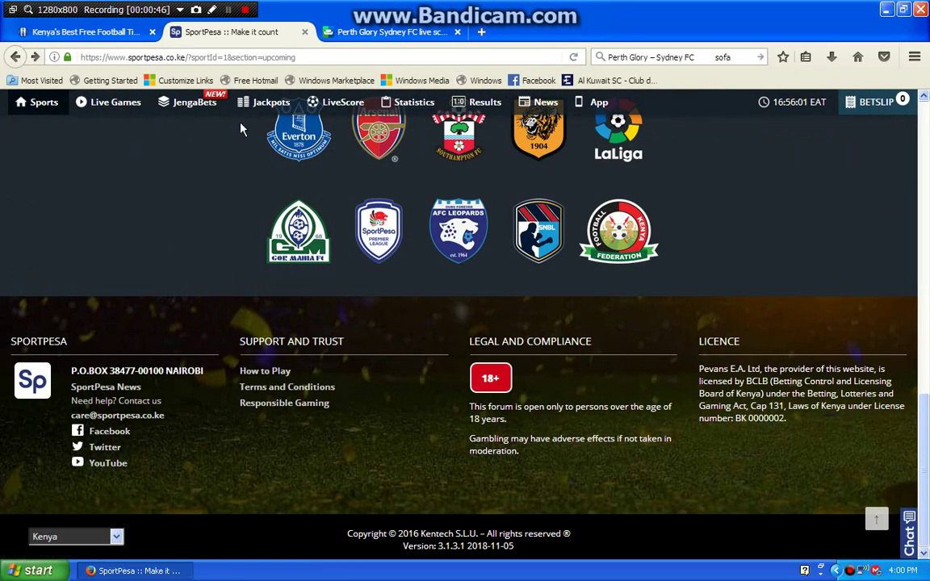
scroll(929, 111, "up", 10)
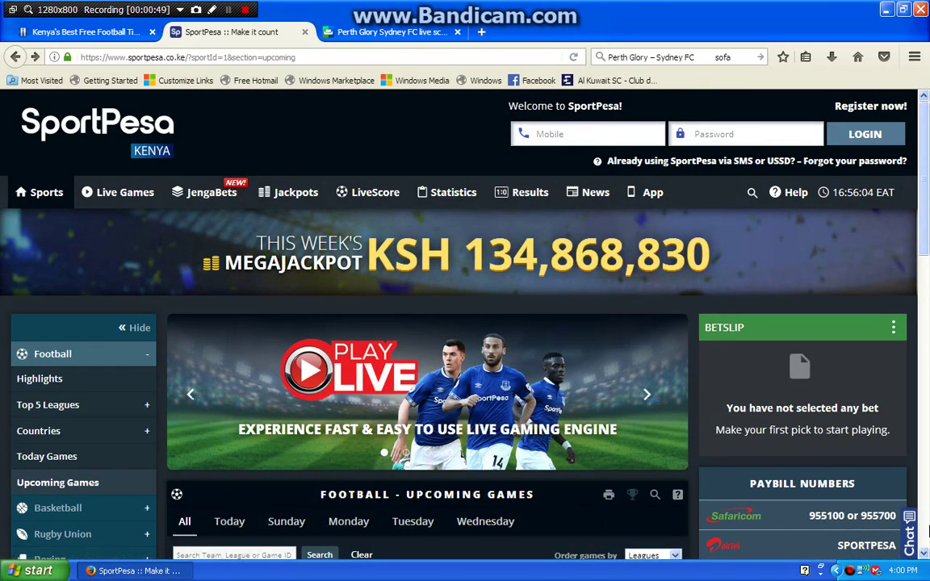
scroll(926, 554, "down", 3)
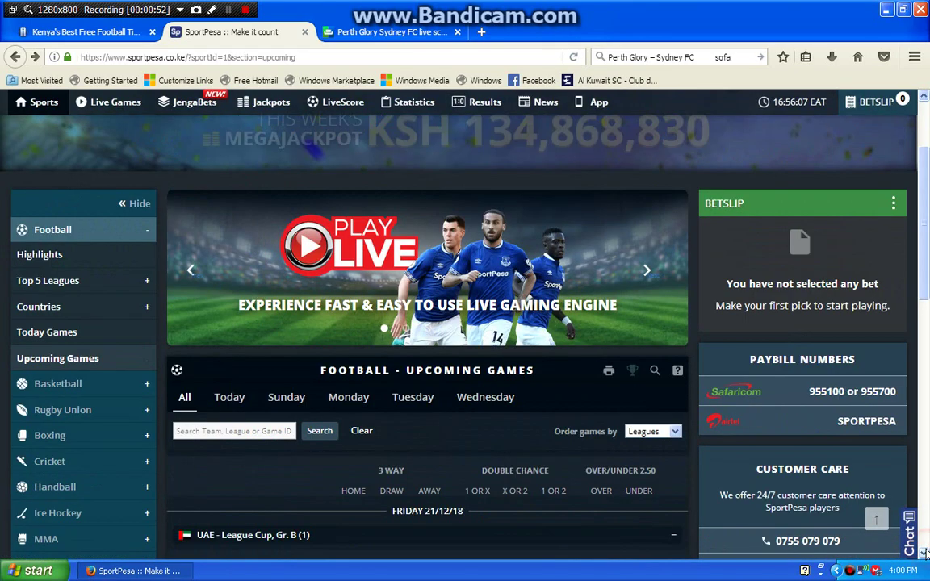
scroll(926, 557, "down", 1)
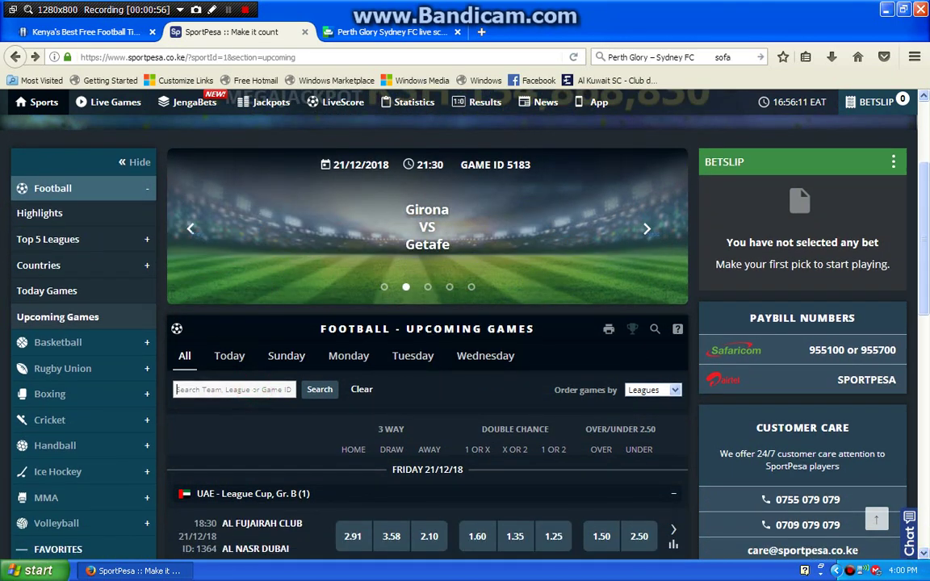
left_click(179, 389)
type("1364")
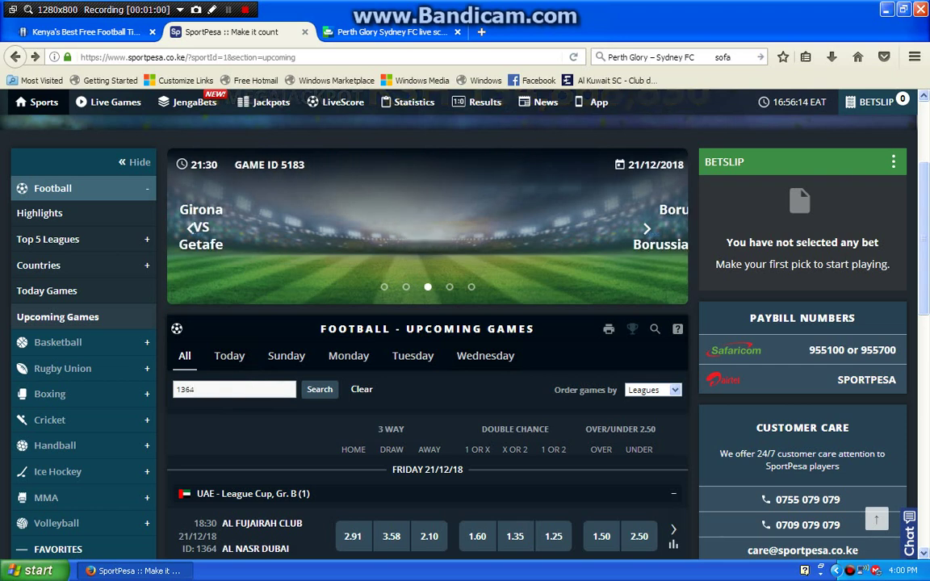
key("Return")
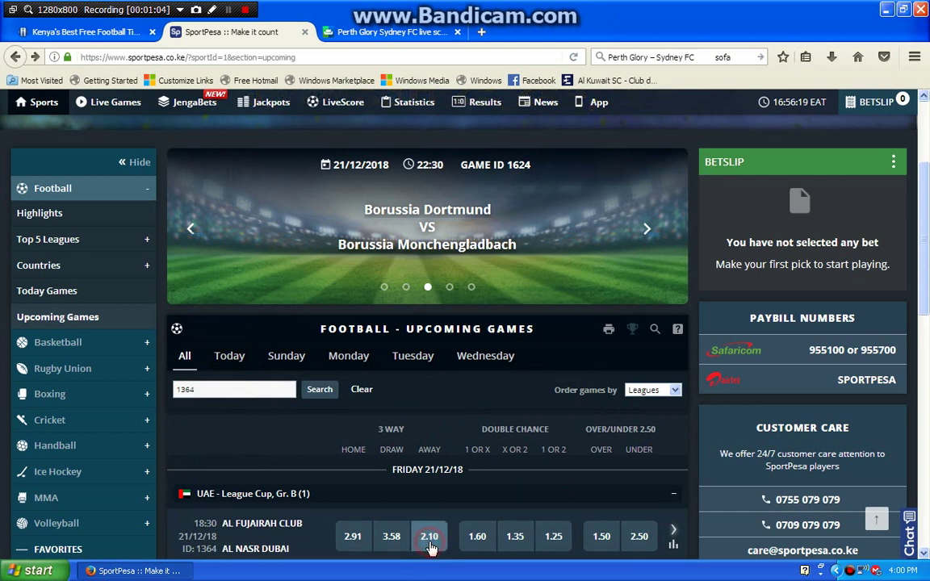
left_click(429, 540)
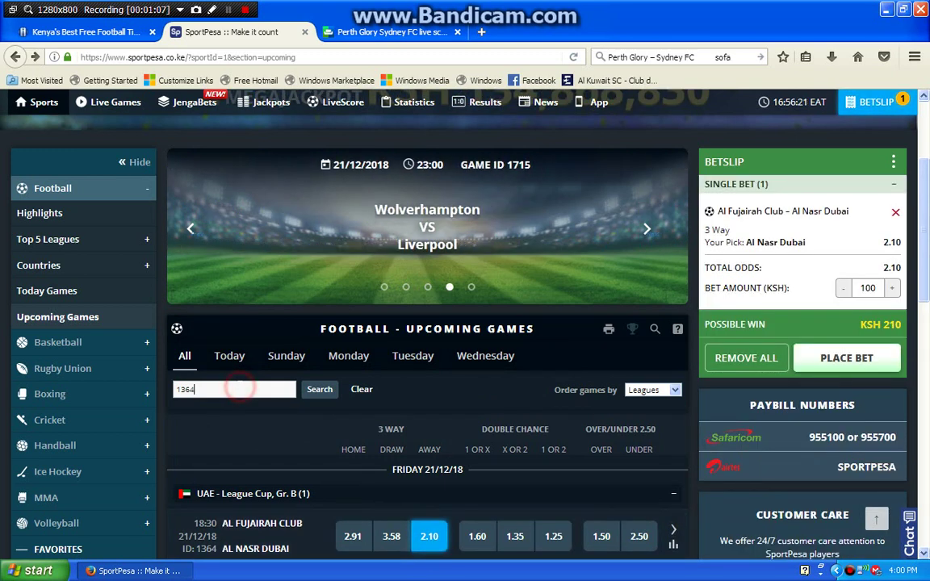
Search for game ID 2954 and add an Emirates Club home win to the betslip.
key("BackSpace")
key("BackSpace")
key("BackSpace")
key("BackSpace")
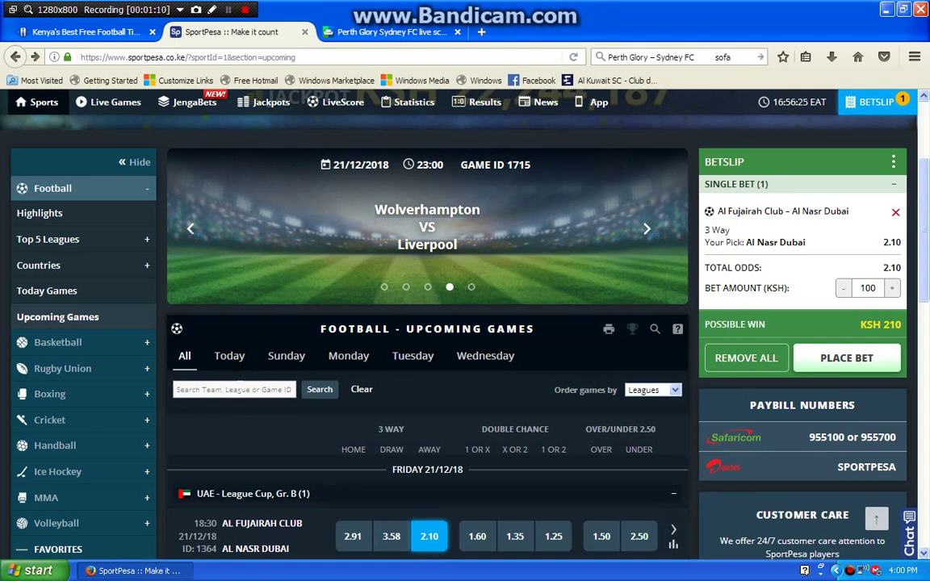
type("2")
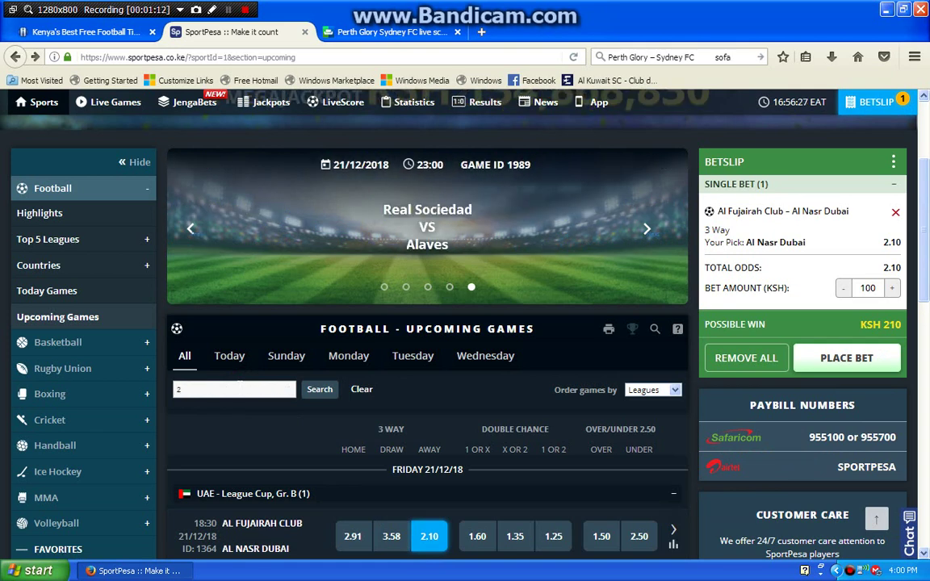
type("954")
key("Return")
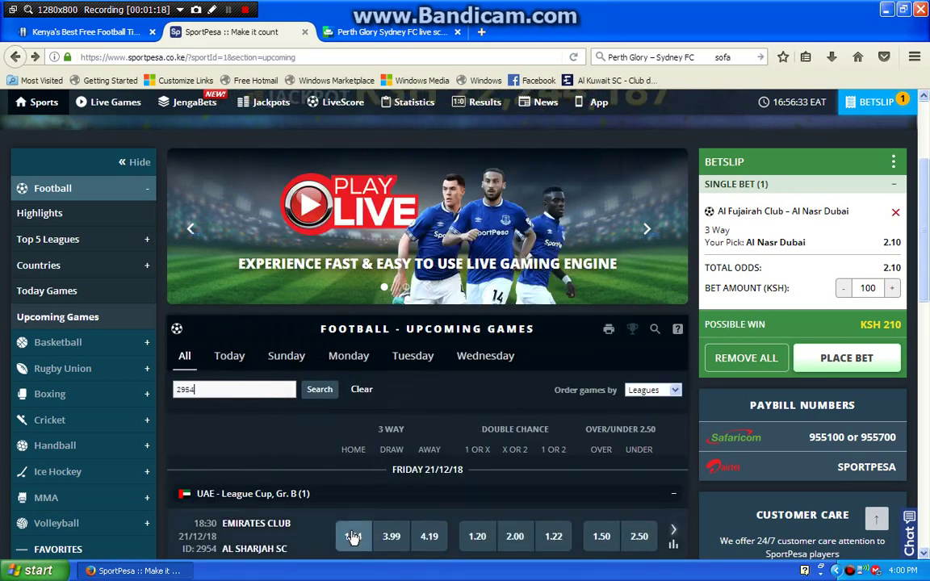
left_click(356, 535)
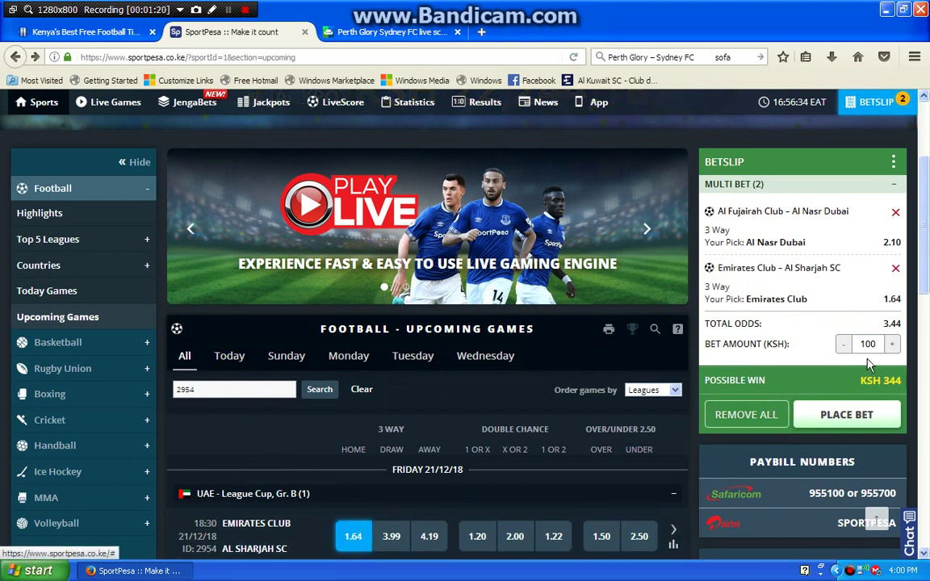
Set the multi bet's amount to KSH 1000 and place the bet on Al Nasr Dubai and Emirates Club.
type("0")
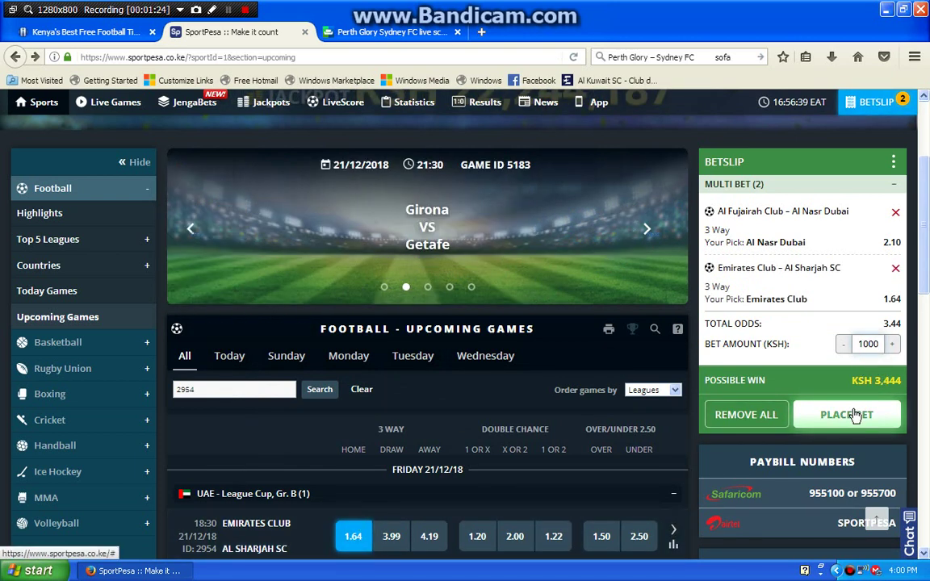
left_click(848, 430)
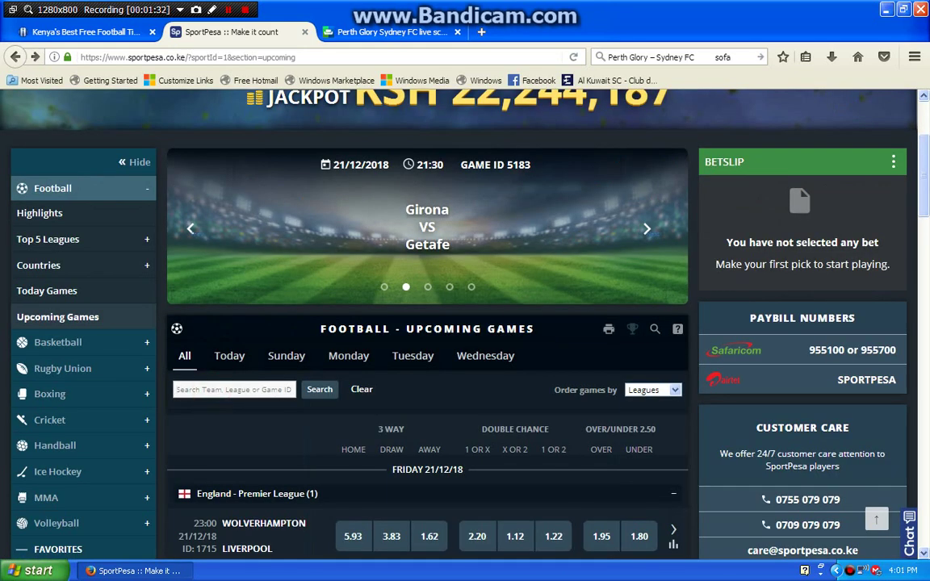
Search the upcoming football games for game ID 2441, repeating the search.
type("24")
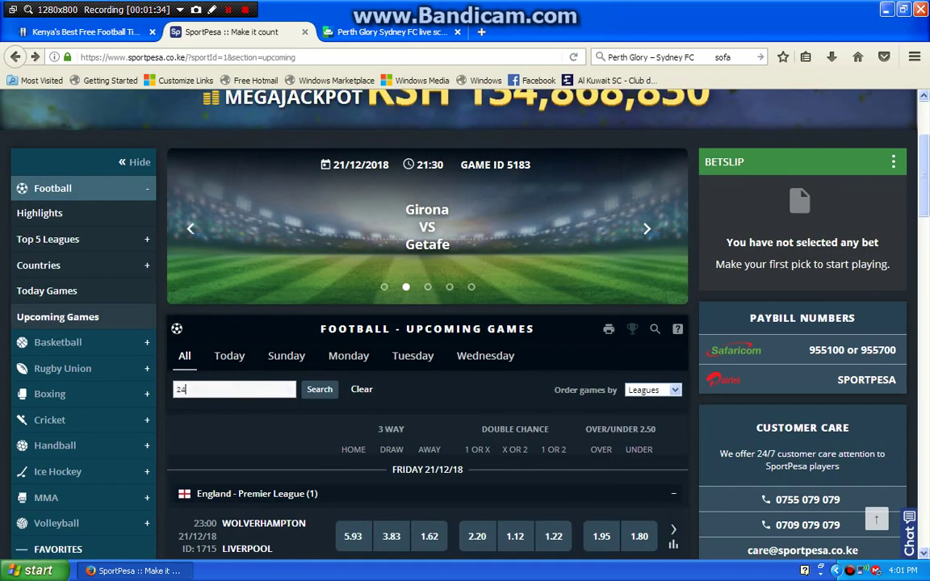
type("41")
key("Return")
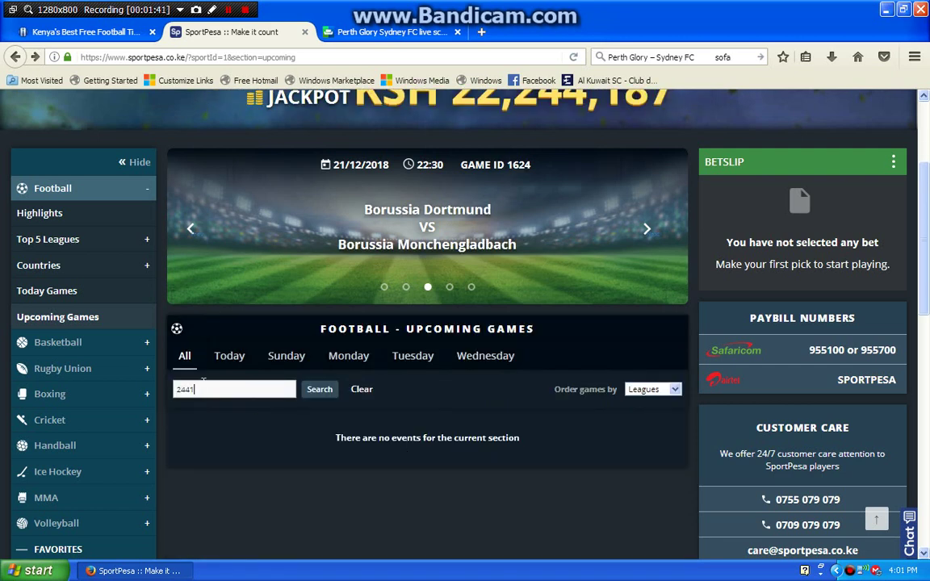
left_click(212, 389)
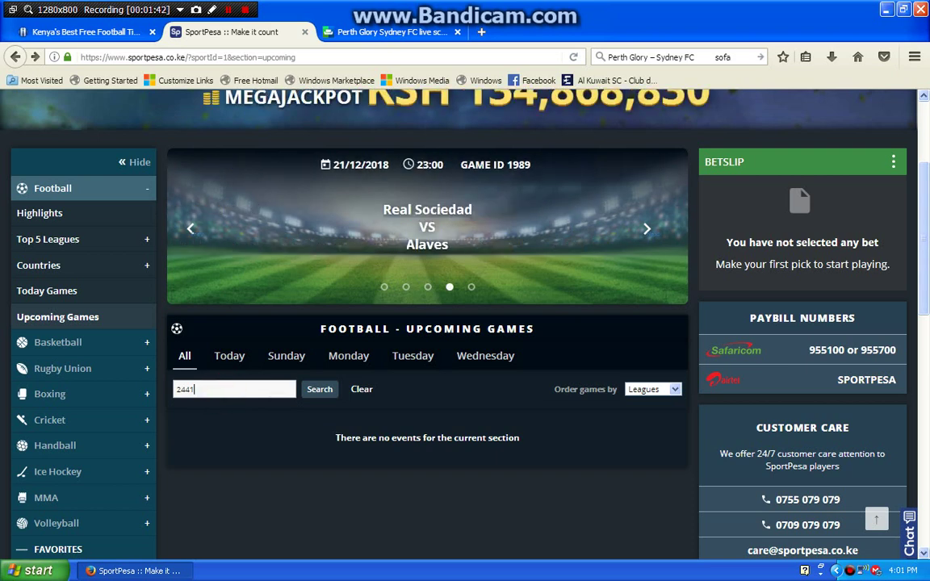
key("BackSpace")
key("BackSpace")
type("2")
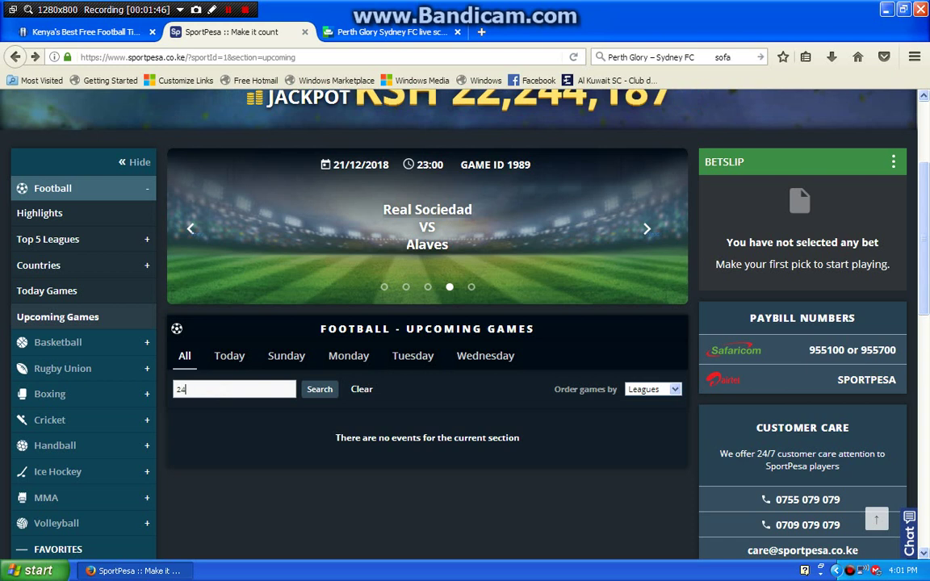
key("Return")
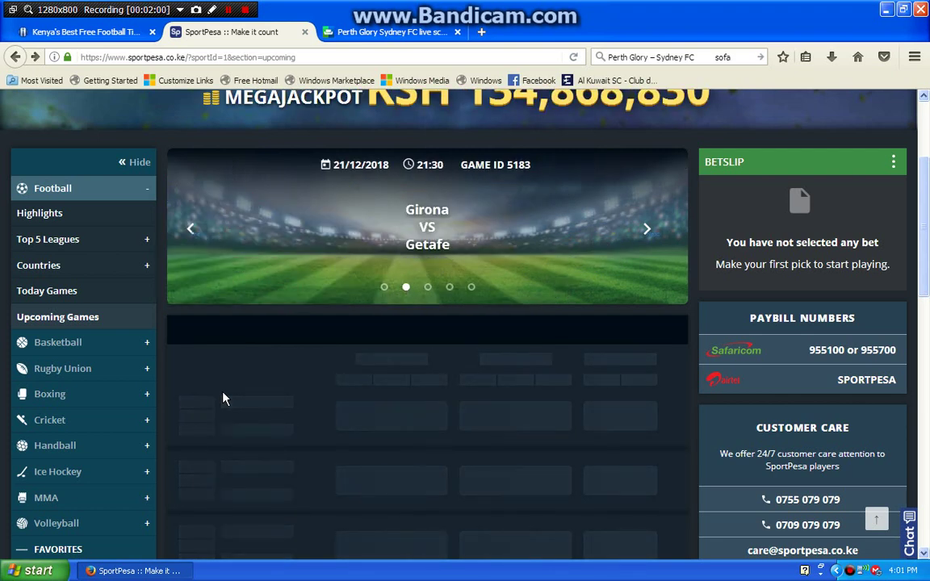
type("2441")
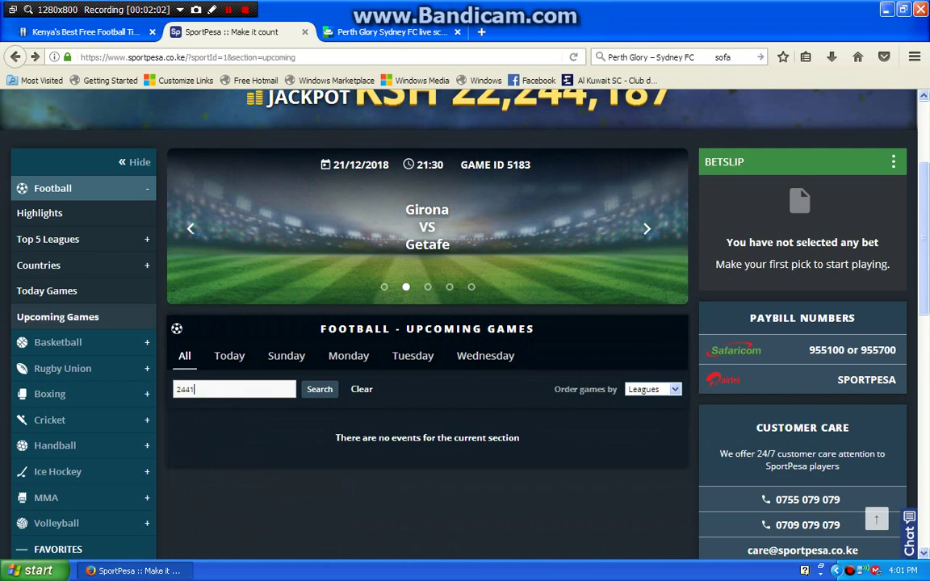
Search for game ID 2608 and add a Wehen home win over VfR Aalen to the betslip.
key("BackSpace")
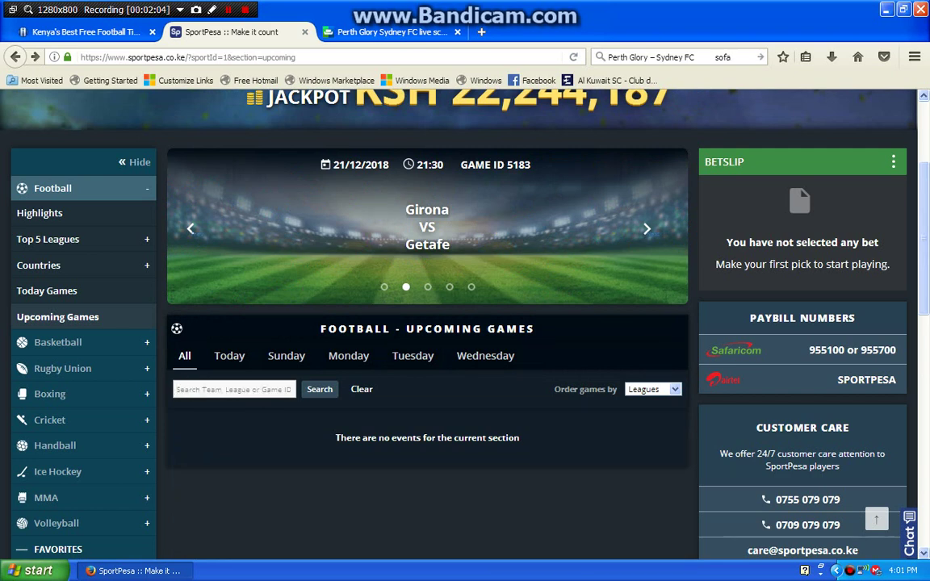
type("2608")
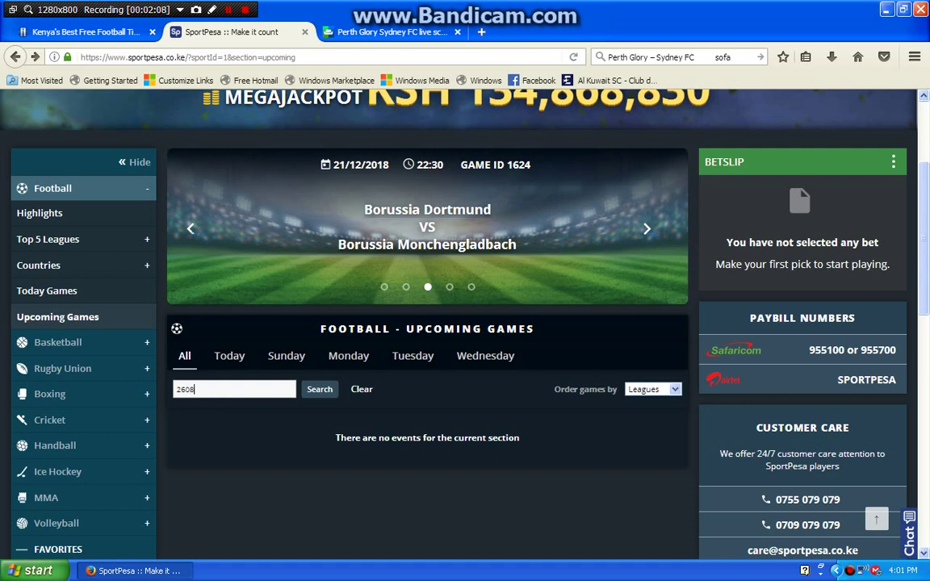
key("Return")
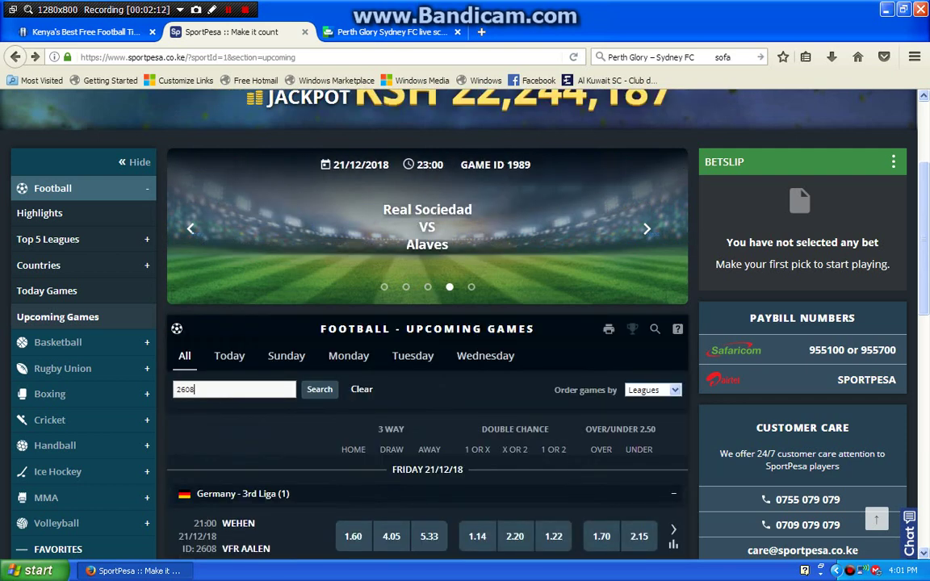
left_click(353, 537)
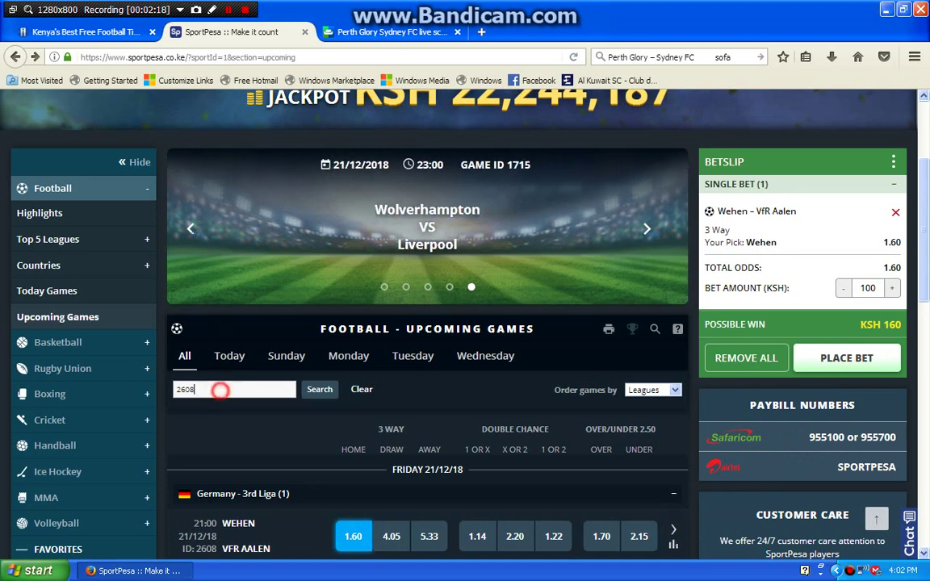
Search the games for the team "koln" and add an FC Koln home win over VfL Bochum to the betslip.
key("BackSpace")
key("BackSpace")
key("BackSpace")
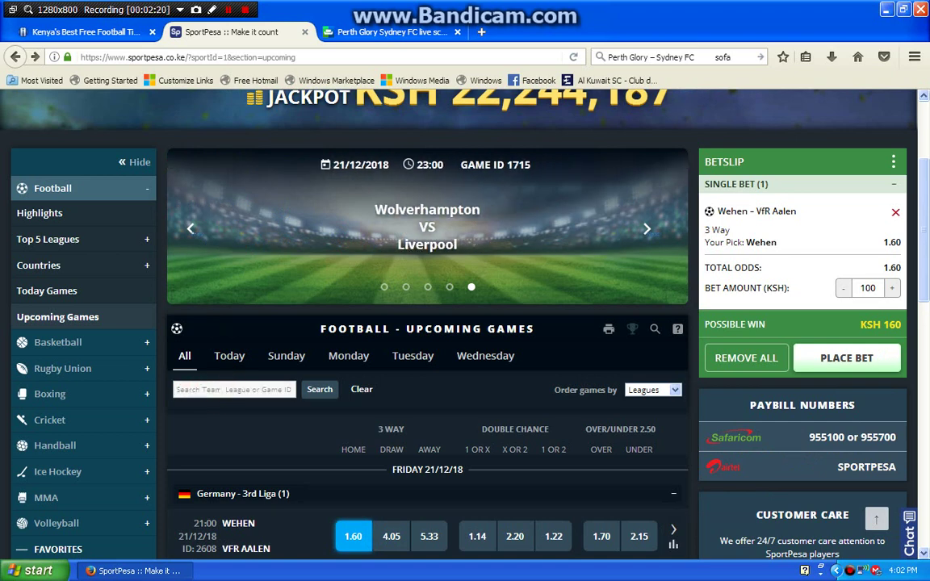
type("koln")
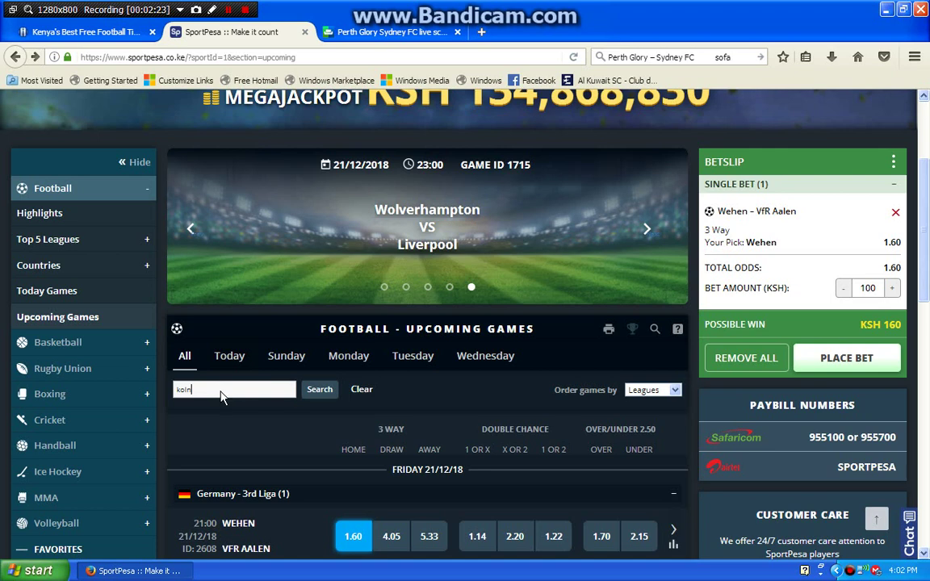
key("Return")
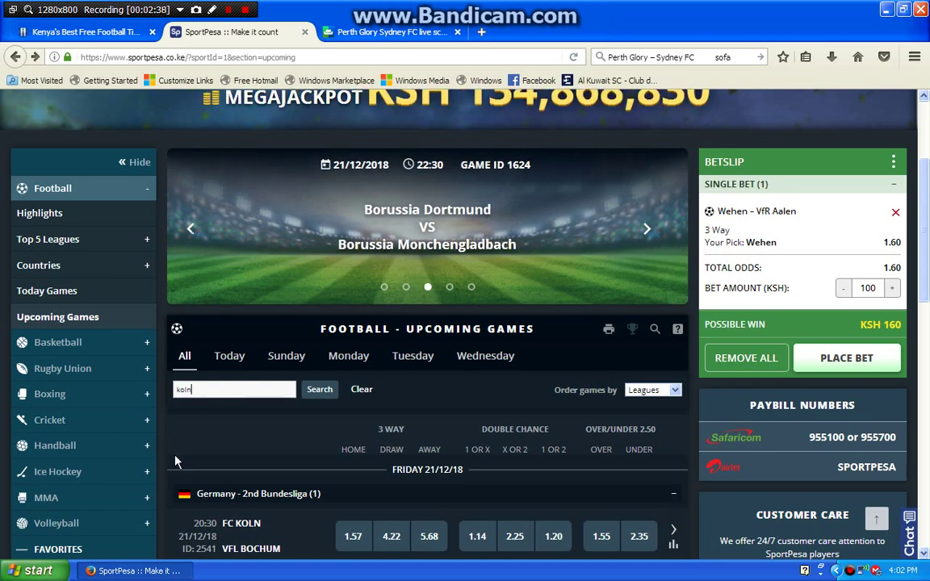
left_click(354, 540)
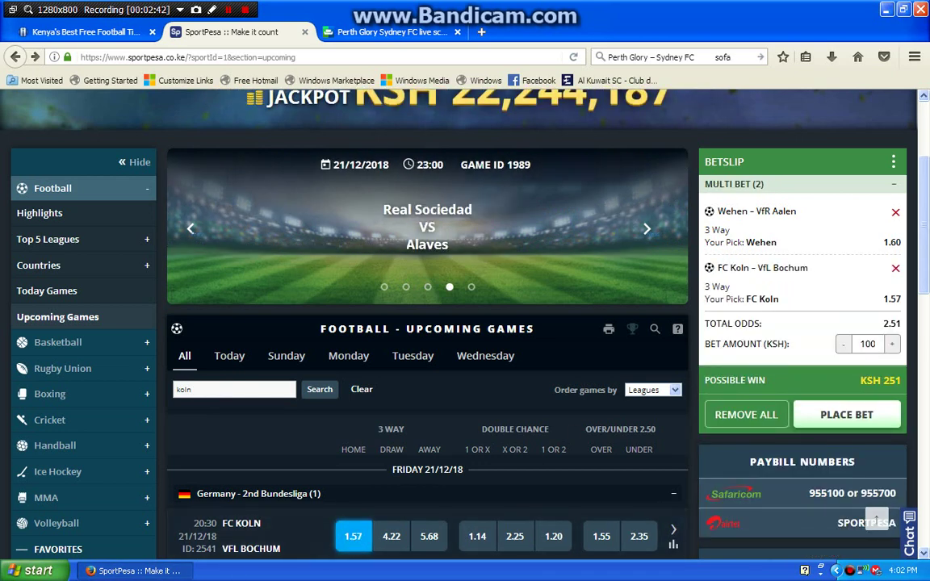
Set the bet amount to KSH 1000 and place the multi bet on Wehen and FC Koln.
left_click(873, 344)
type("0")
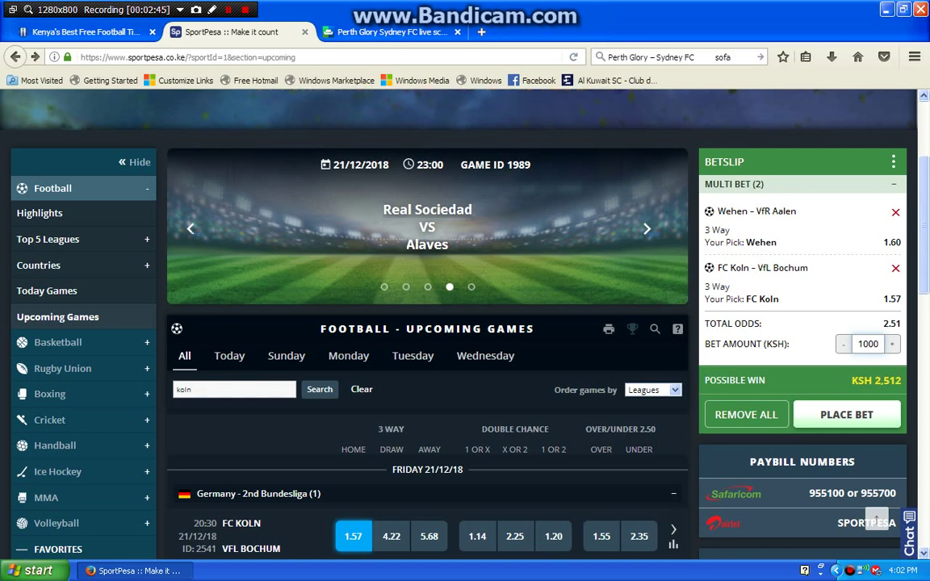
left_click(846, 416)
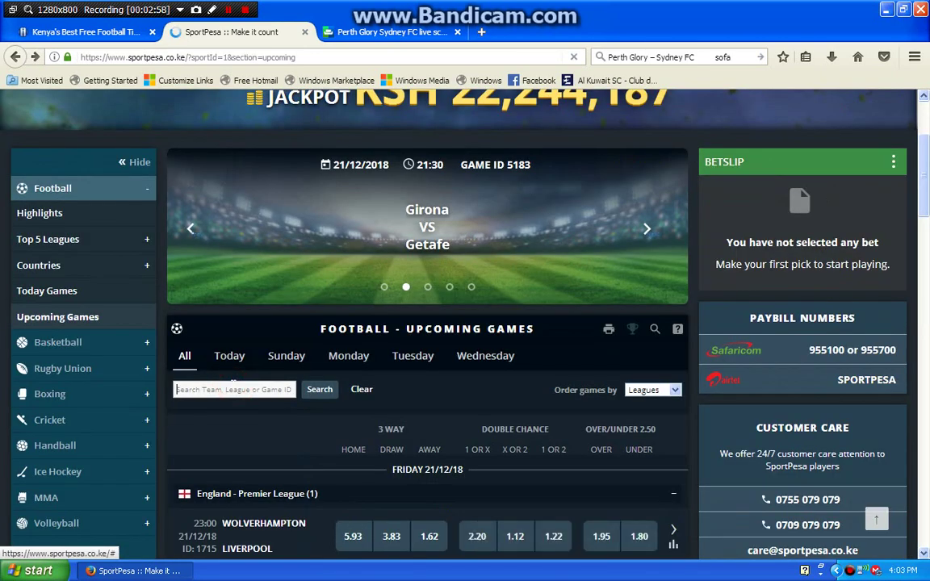
Search for game ID 2150 and add a Sepsi Osk home win over Concordia Chiajna to the betslip.
type("2150")
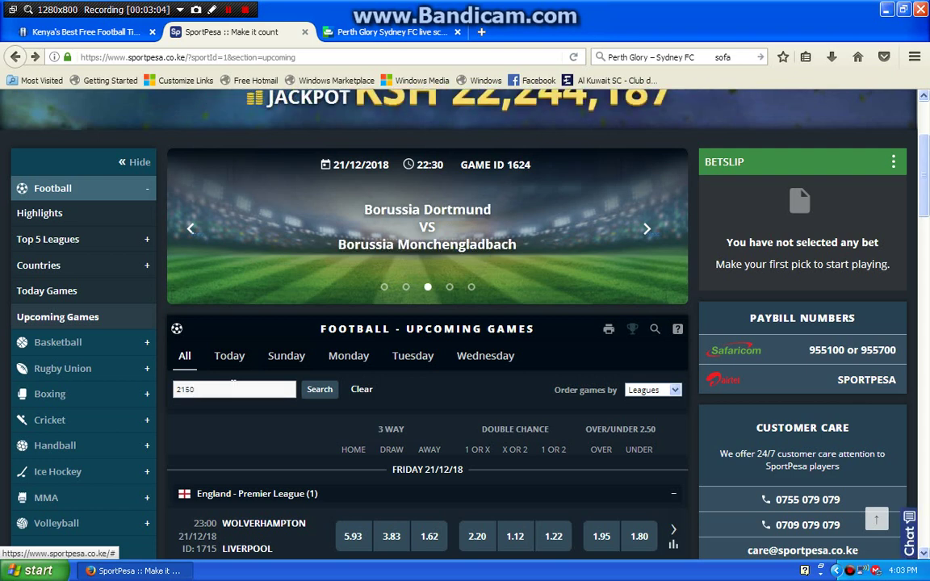
left_click(320, 391)
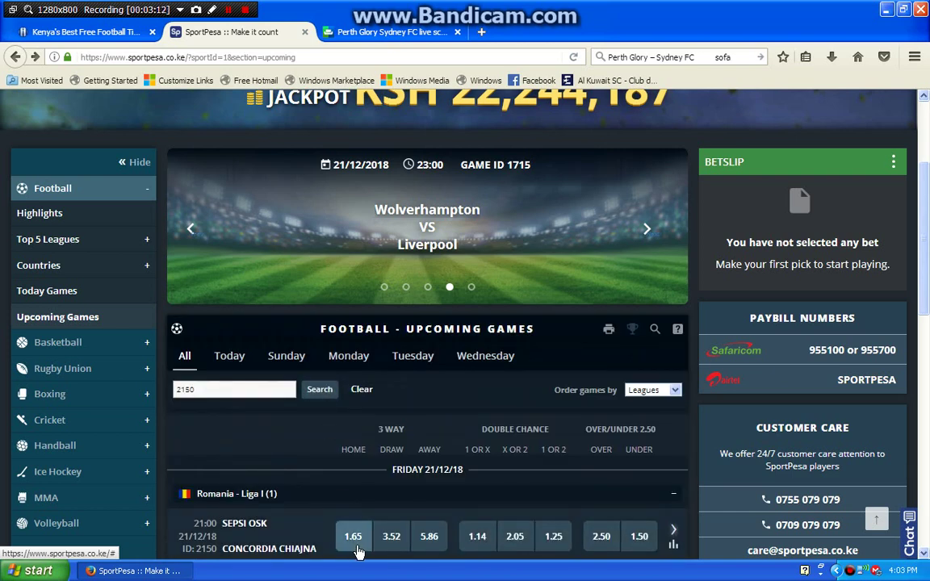
left_click(340, 546)
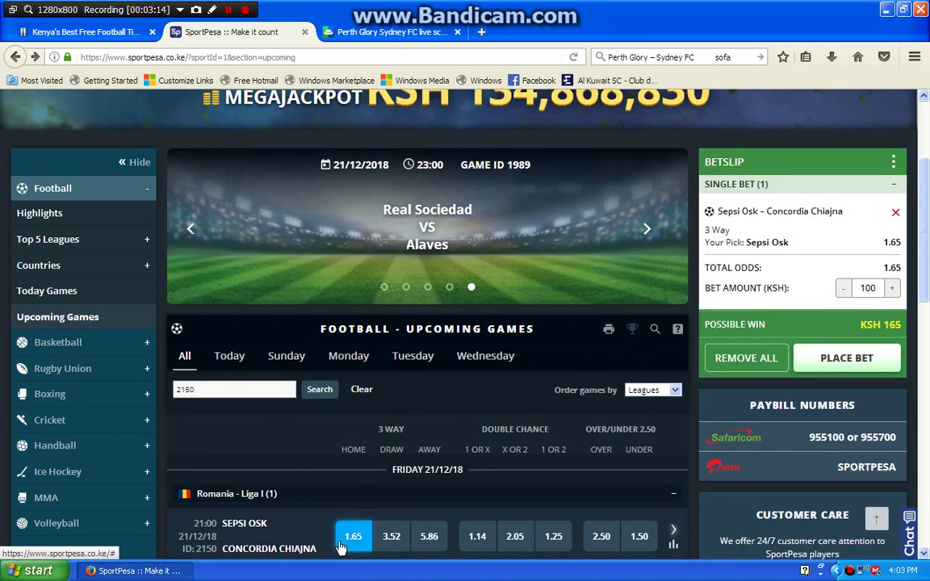
Search for game ID 2242 and add a US Quevilly Rouen home win over JA Drancy to the betslip.
key("BackSpace")
key("BackSpace")
key("BackSpace")
key("BackSpace")
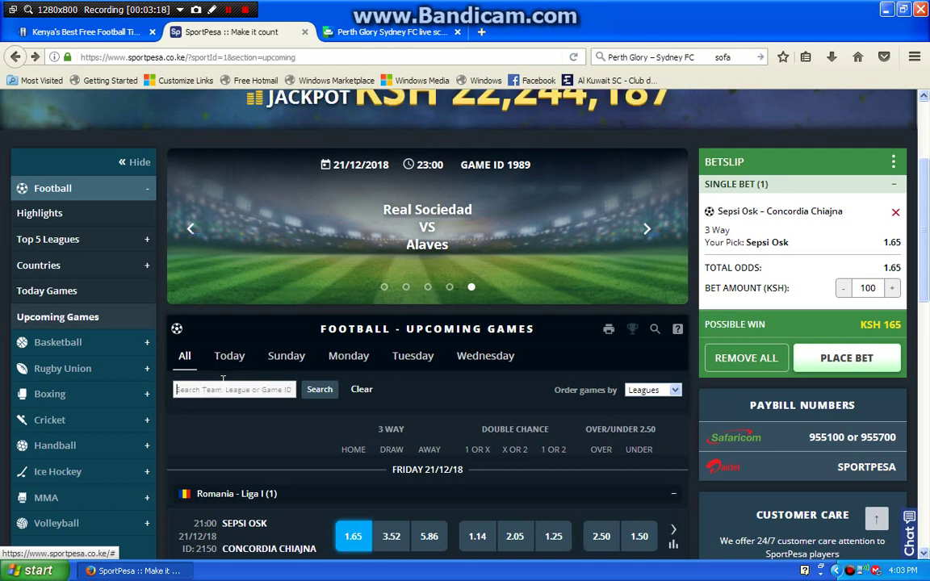
type("22")
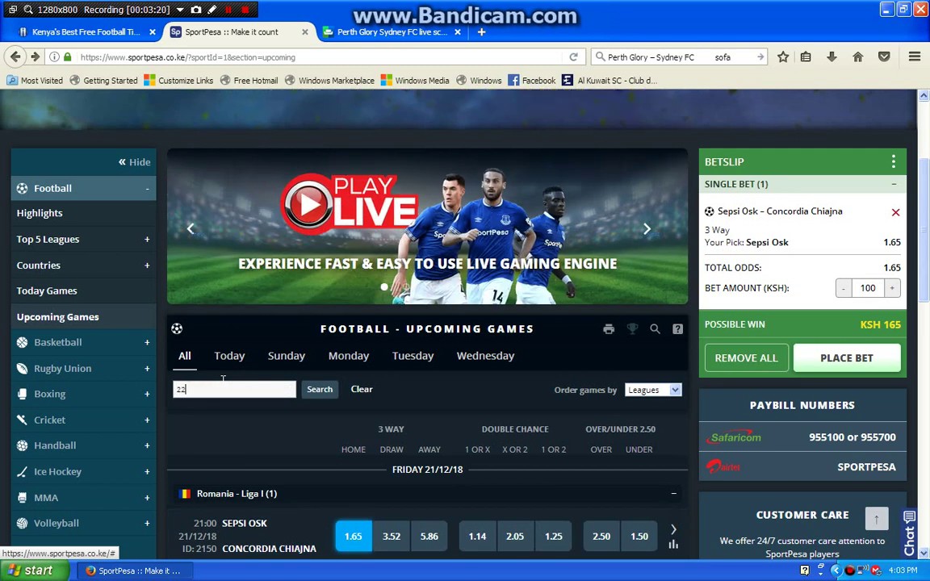
type("42")
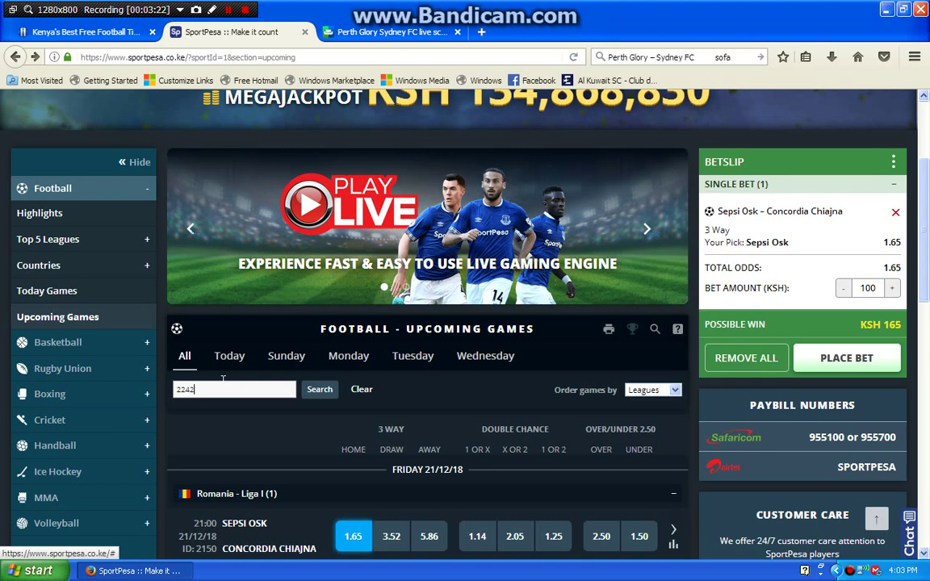
key("Return")
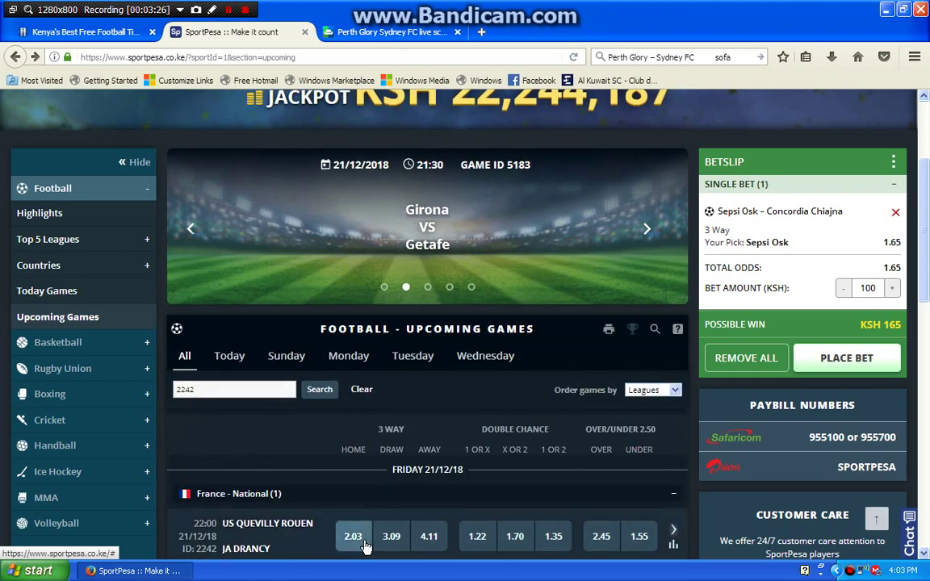
left_click(352, 537)
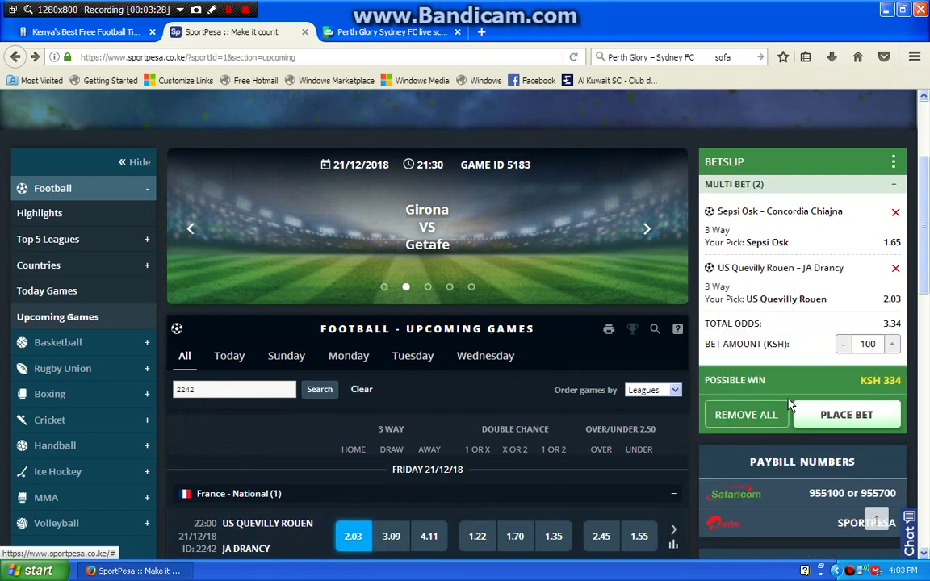
Set the bet amount to KSH 1000 and place the multi bet on Sepsi Osk and US Quevilly Rouen.
left_click(872, 344)
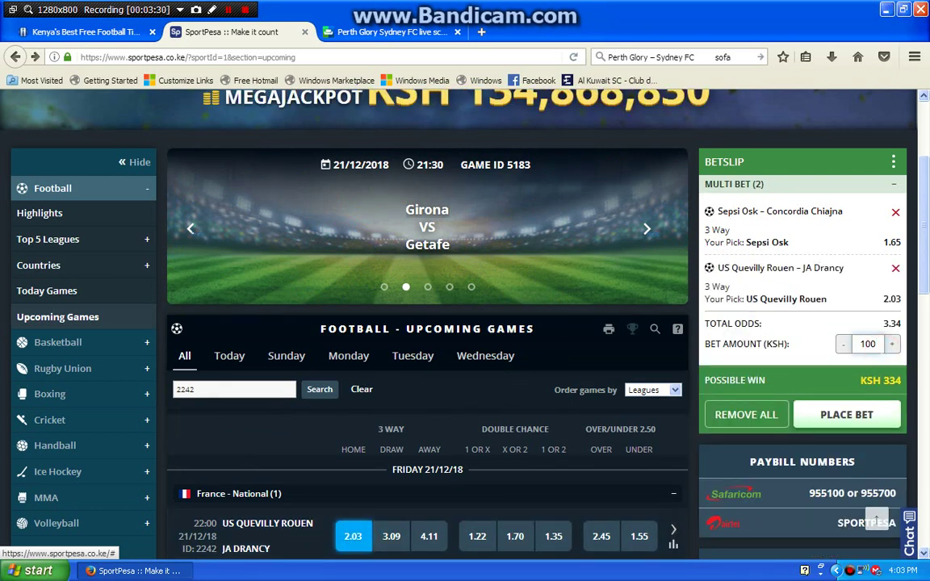
type("0")
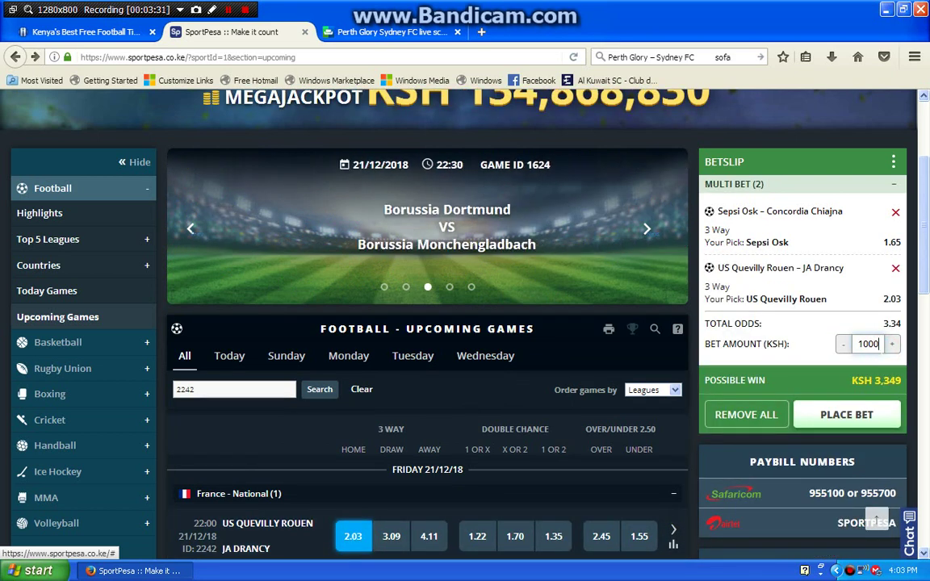
left_click(846, 421)
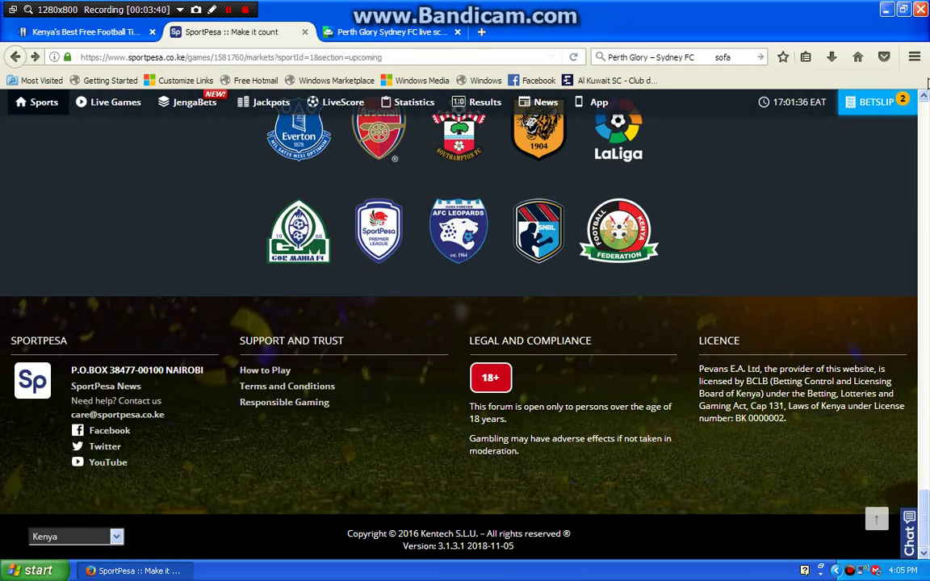
Place the multi bet on both teams to score in VVV Venlo – PEC Zwolle and FC Volendam – Telstar.
left_click(925, 98)
left_click_drag(925, 99, 926, 99)
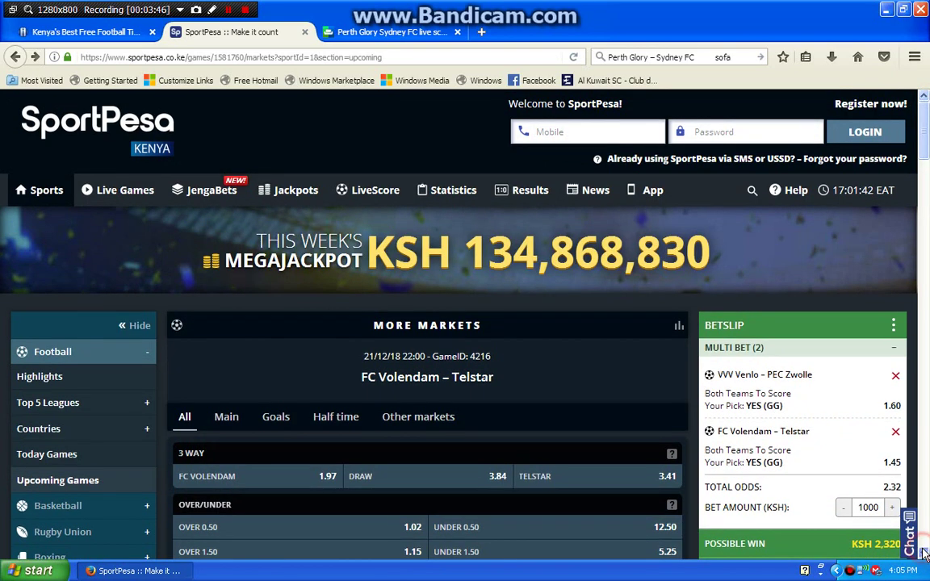
scroll(832, 493, "down", 3)
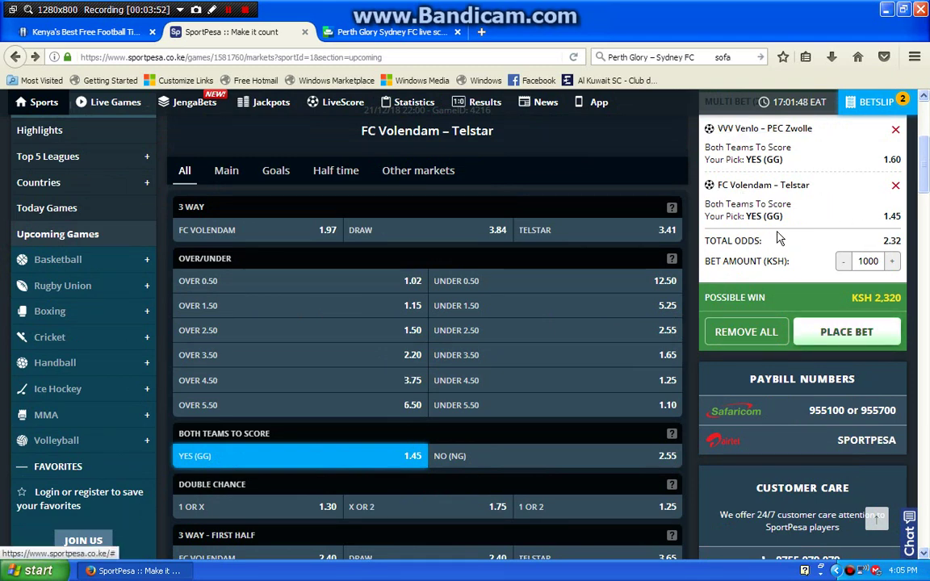
left_click(832, 342)
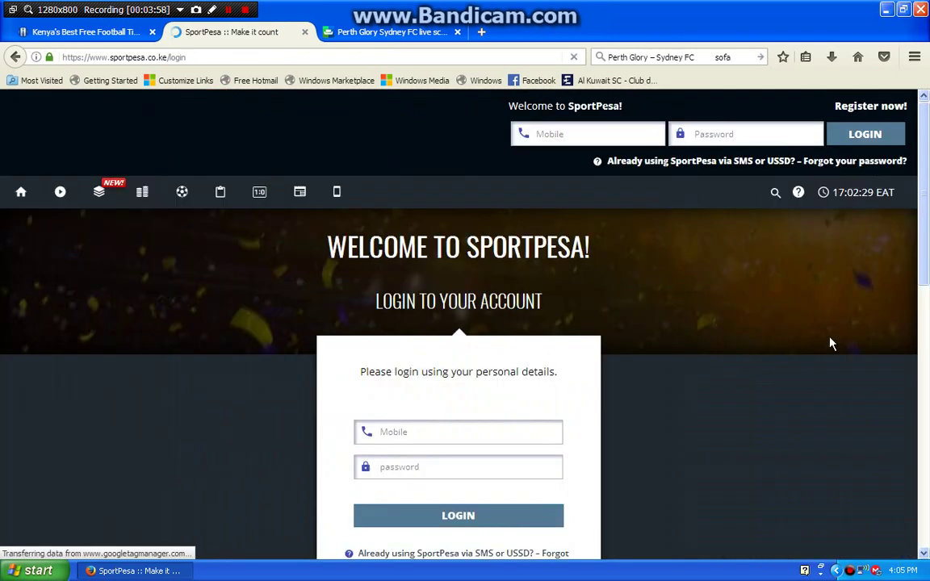
Return to the upcoming games, search for game ID 4019 and add over 2.50 goals for Twente – NEC Nijmegen to the betslip.
key("alt+Left")
left_click(249, 389)
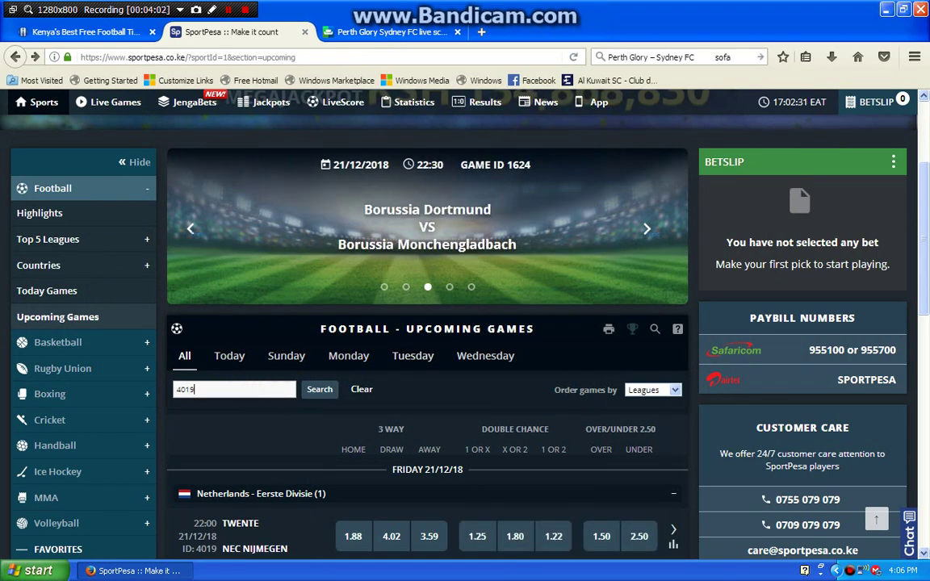
left_click(223, 388)
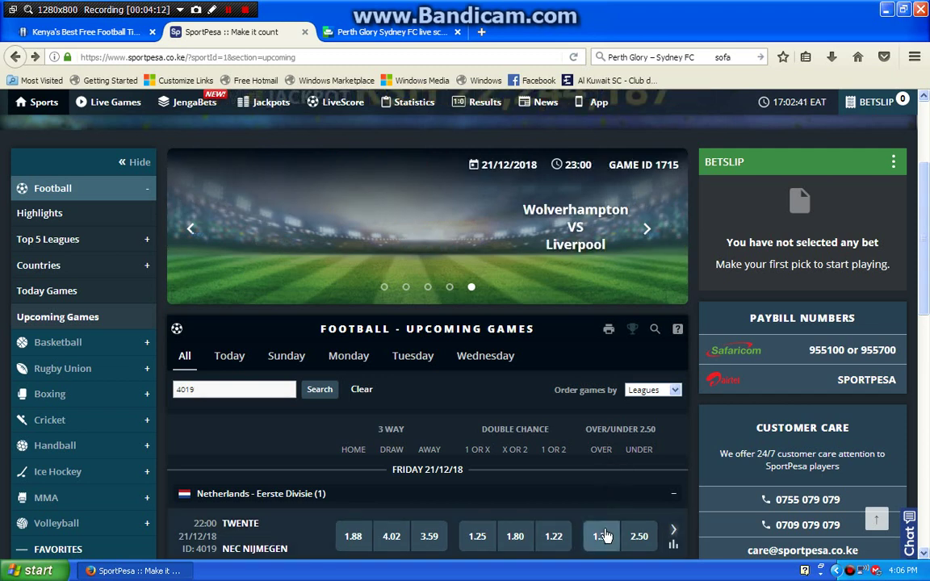
left_click(604, 536)
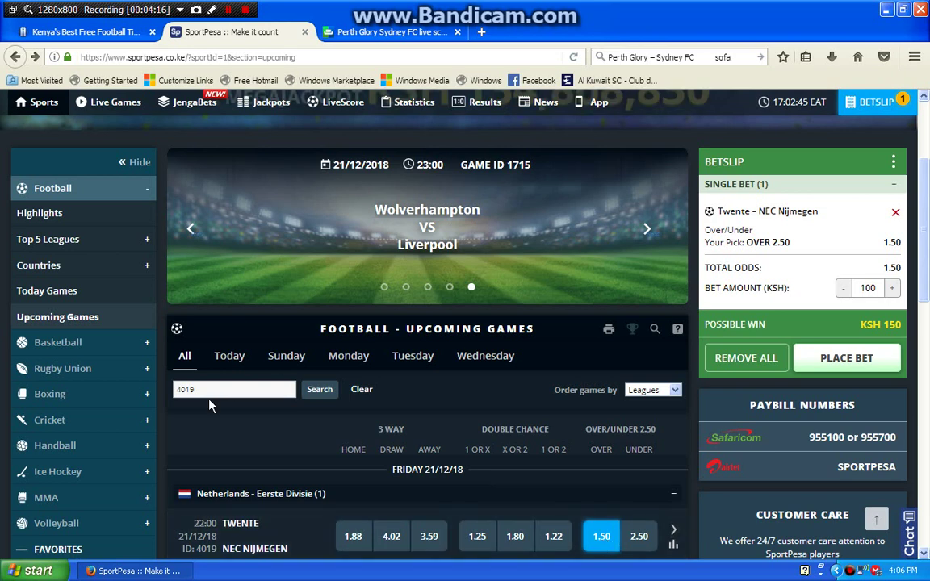
Search for game ID 1122 and add both teams to score, YES (GG), for Jong AZ Alkmaar – FC Eindhoven to the betslip.
left_click(242, 389)
key("BackSpace")
key("BackSpace")
key("BackSpace")
key("BackSpace")
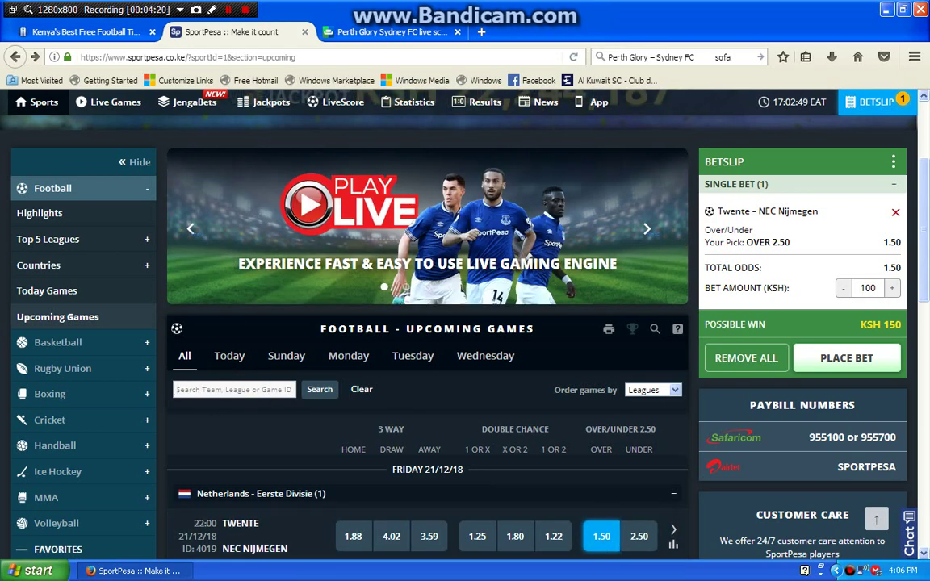
type("1122")
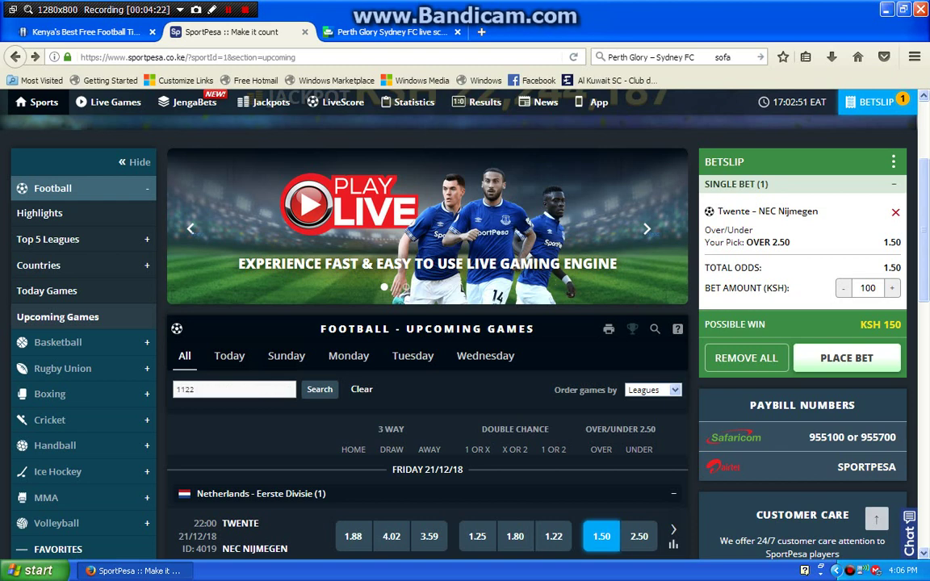
left_click(320, 392)
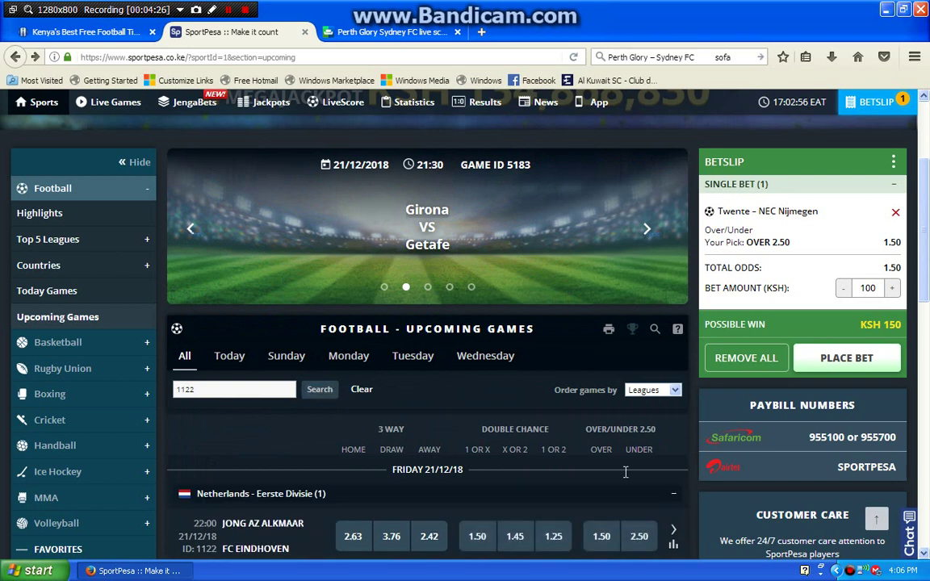
left_click(675, 534)
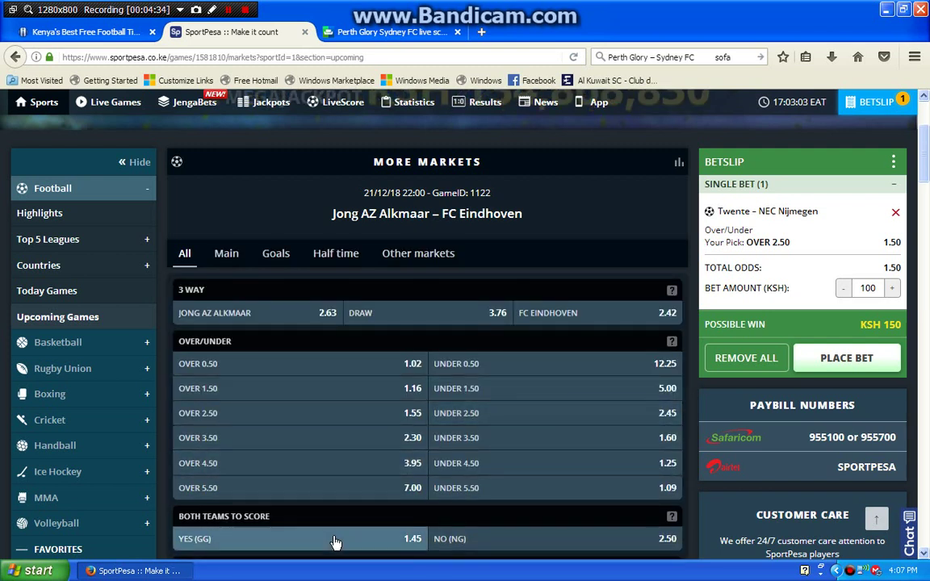
left_click(336, 544)
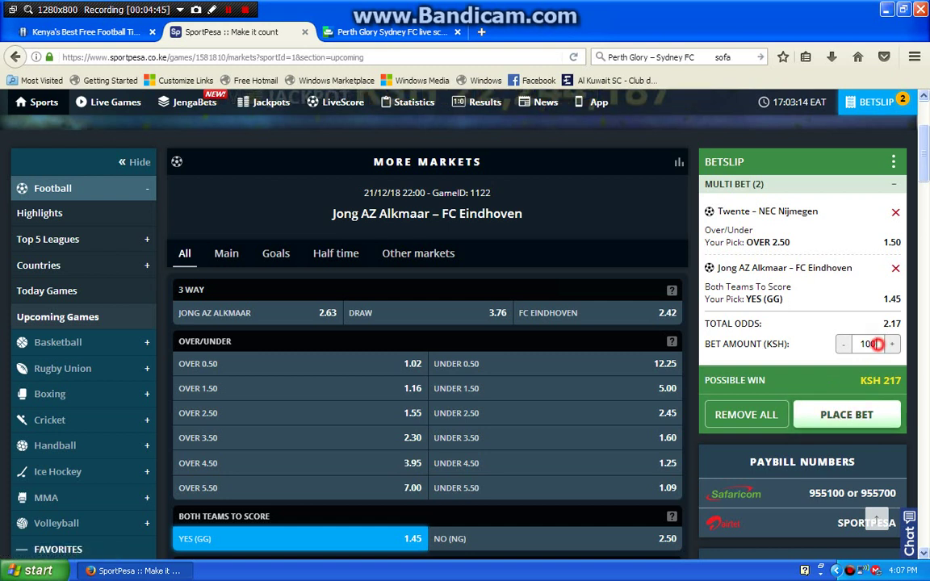
Set the bet amount to KSH 1000 and place the multi bet on the Twente and Jong AZ Alkmaar games.
left_click(876, 344)
type("0")
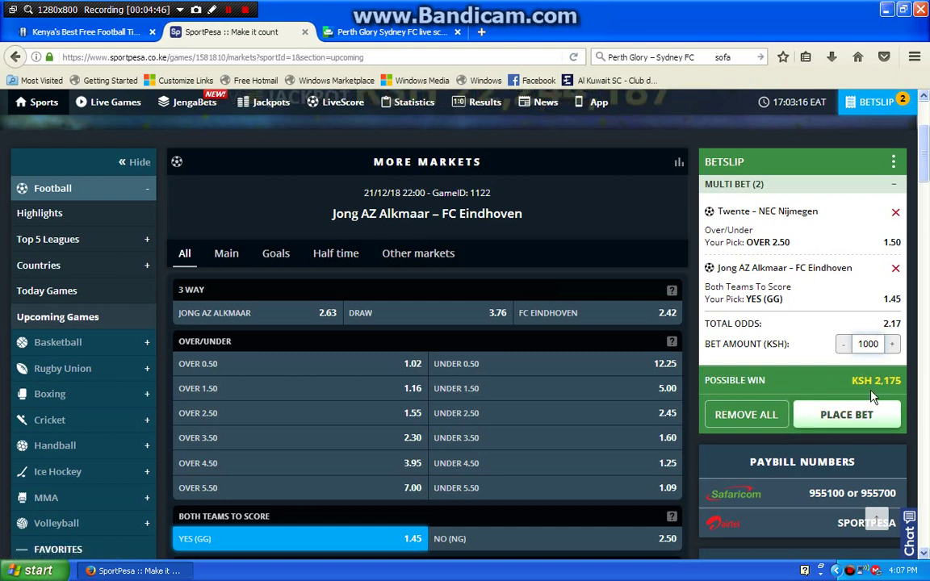
left_click(854, 415)
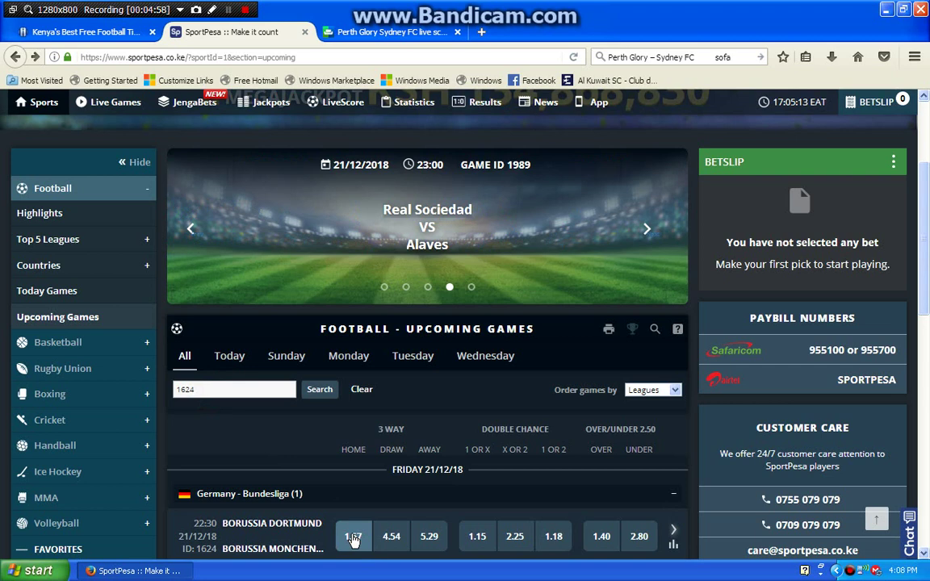
Add home wins for Borussia Dortmund over Borussia Monchengladbach and, by searching game ID 5129, for Paris FC over Red Star to the betslip.
left_click(353, 537)
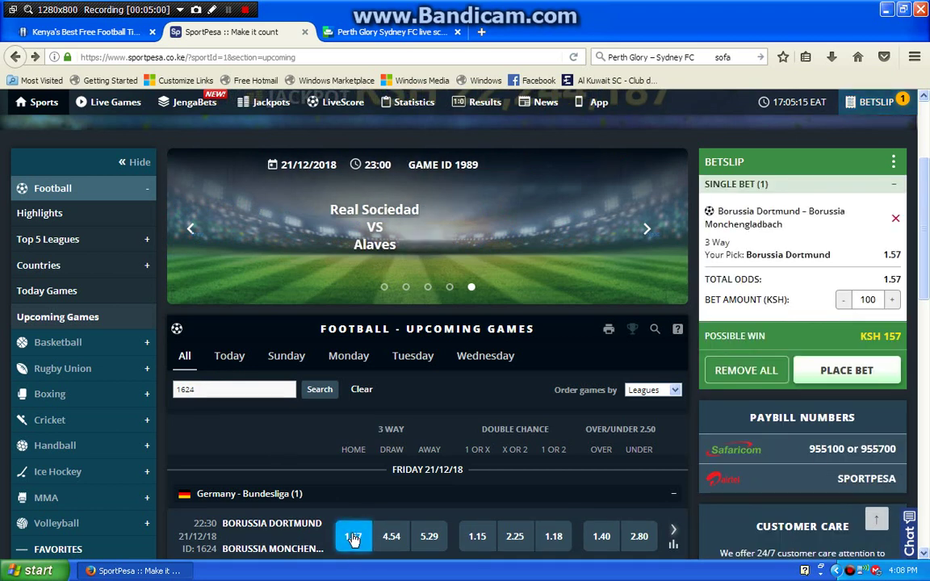
left_click(216, 387)
key("BackSpace")
key("BackSpace")
key("BackSpace")
key("BackSpace")
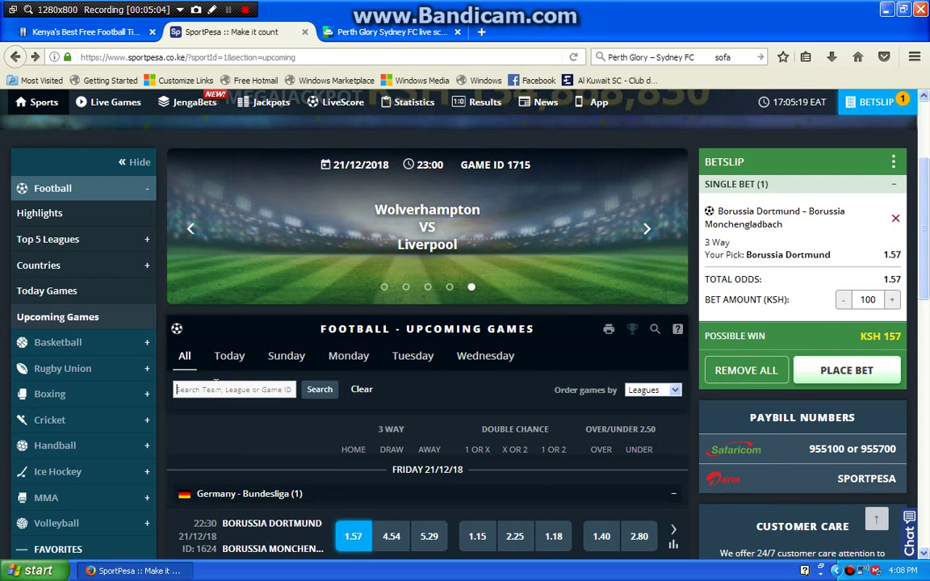
type("51")
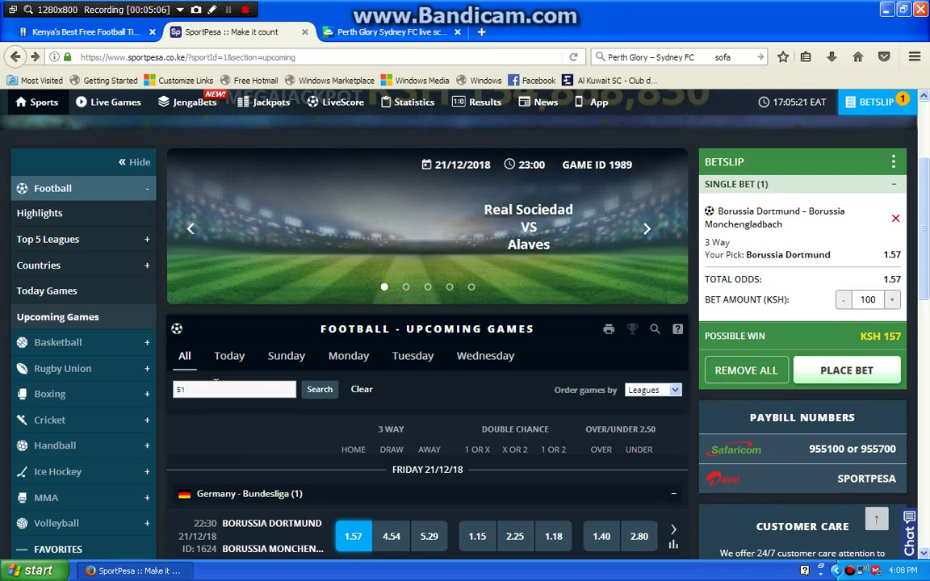
type("29")
key("Return")
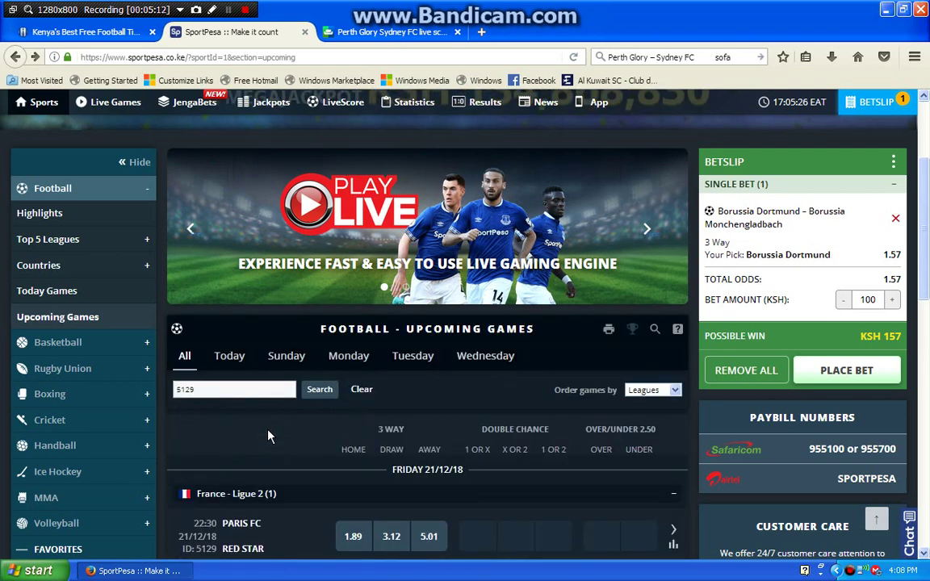
left_click(350, 537)
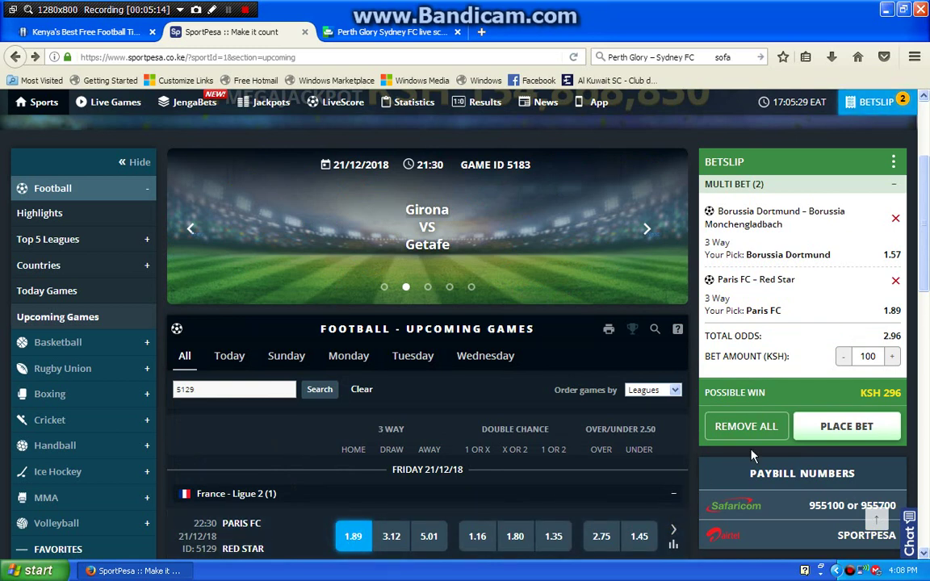
Set the bet amount to KSH 1000 and place the multi bet on Borussia Dortmund and Paris FC.
left_click(884, 360)
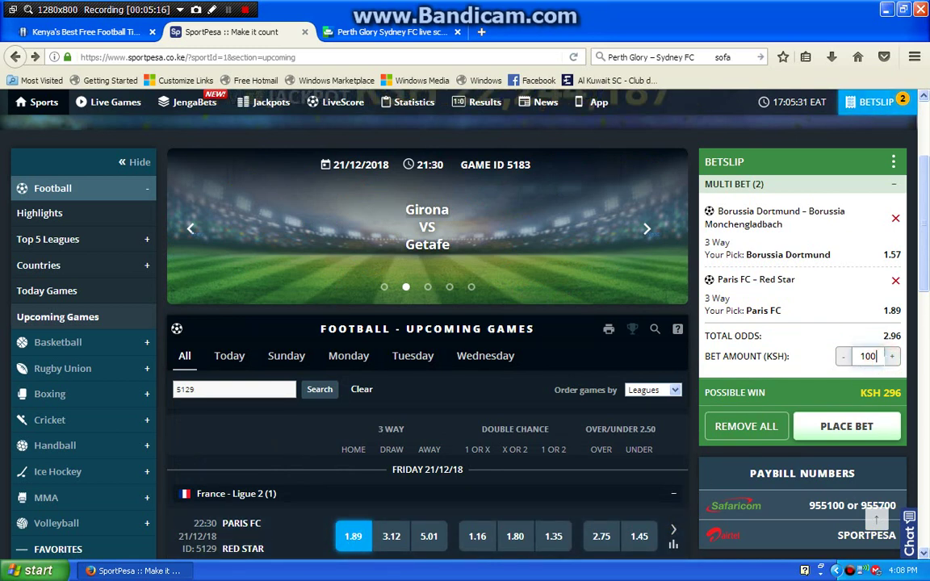
type("0")
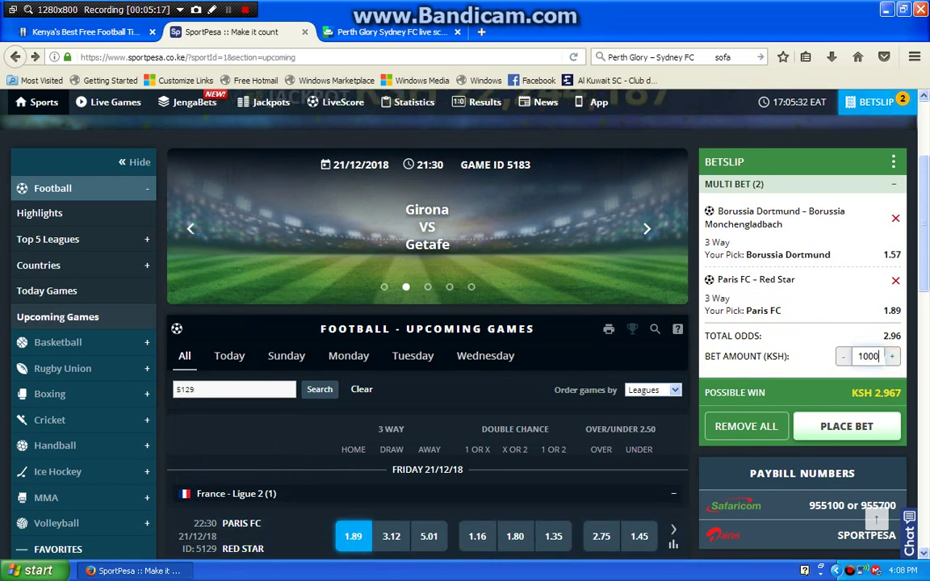
left_click(848, 426)
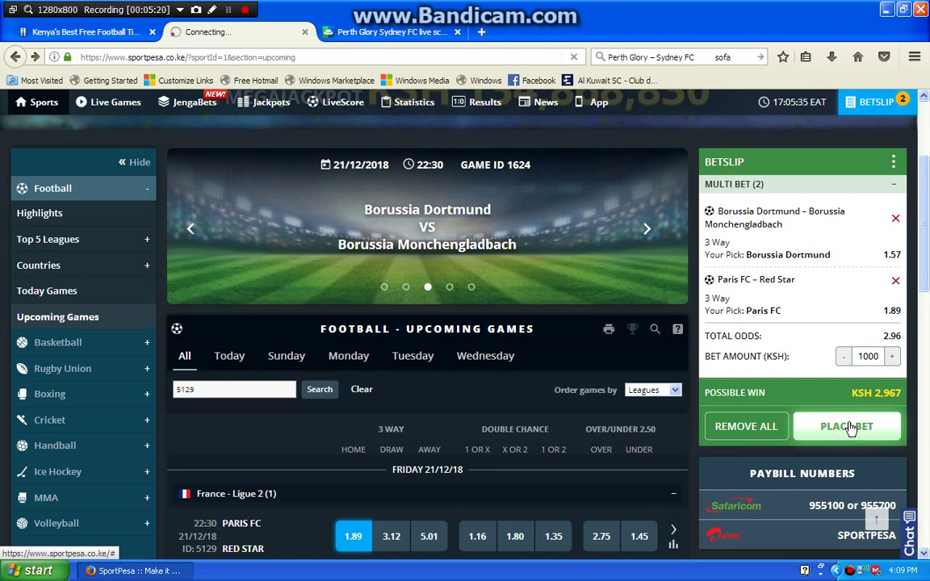
Search for game ID 2211 and add a KAA Gent home win over Cercle Brugge to the betslip.
left_click(222, 394)
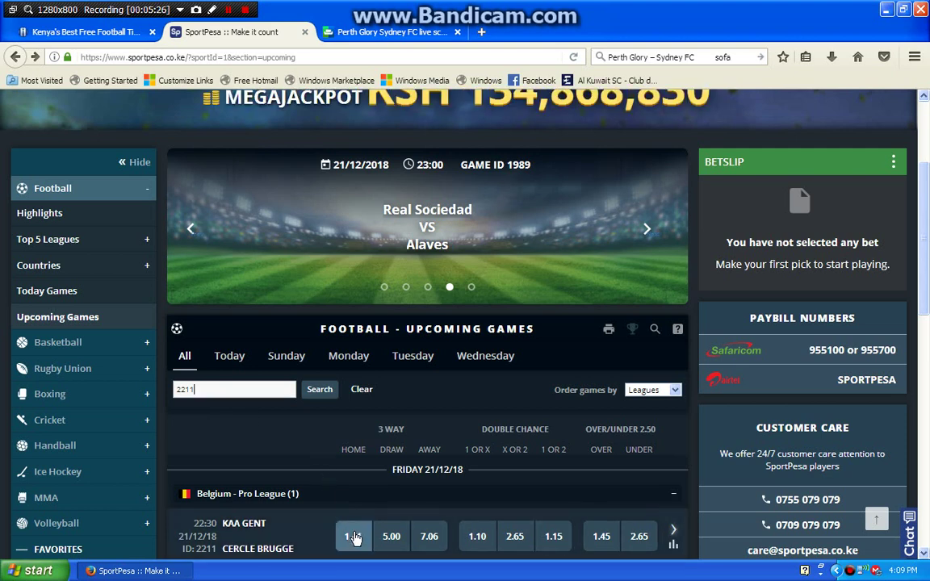
left_click(354, 537)
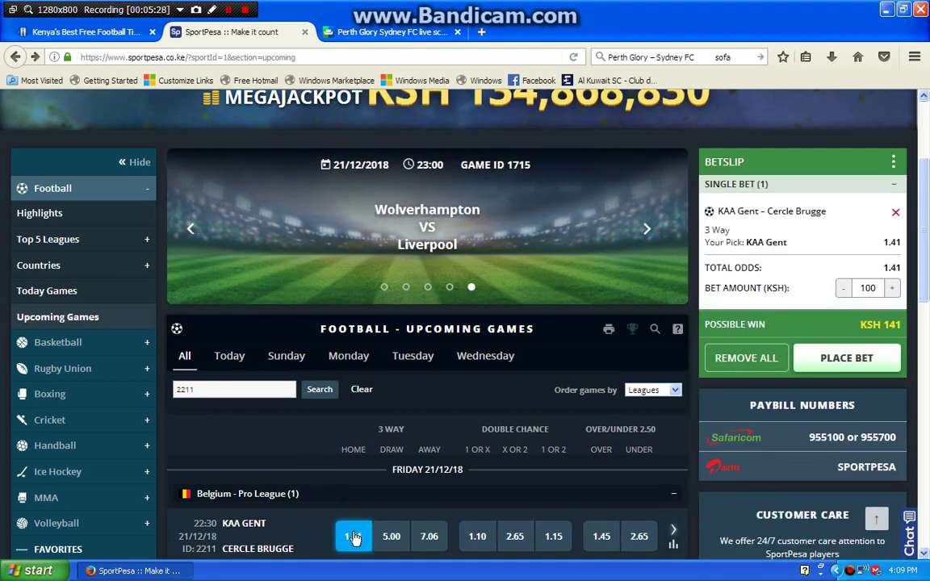
Search for game ID 5849 and add a CD Beti Onak home win over CD Corellano to the betslip.
left_click(208, 389)
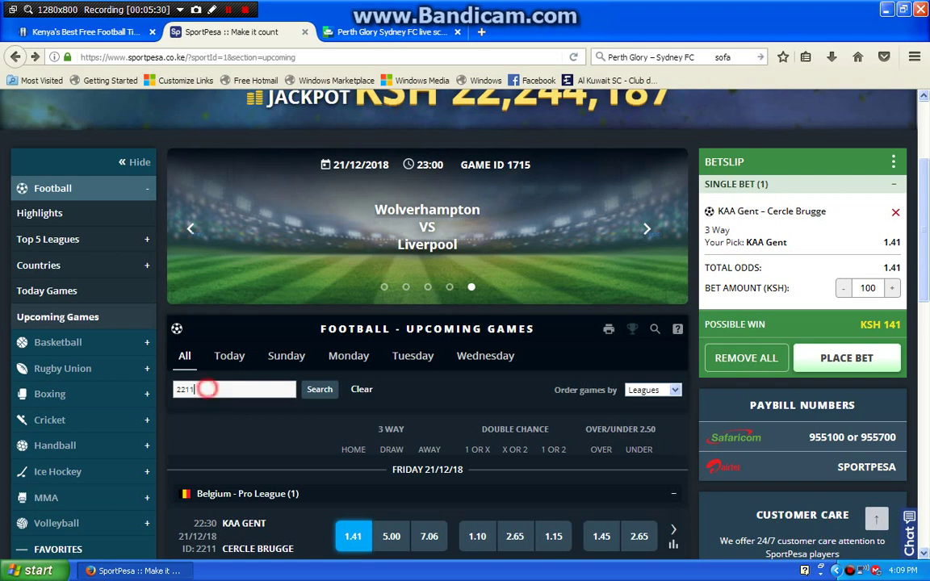
key("BackSpace")
key("BackSpace")
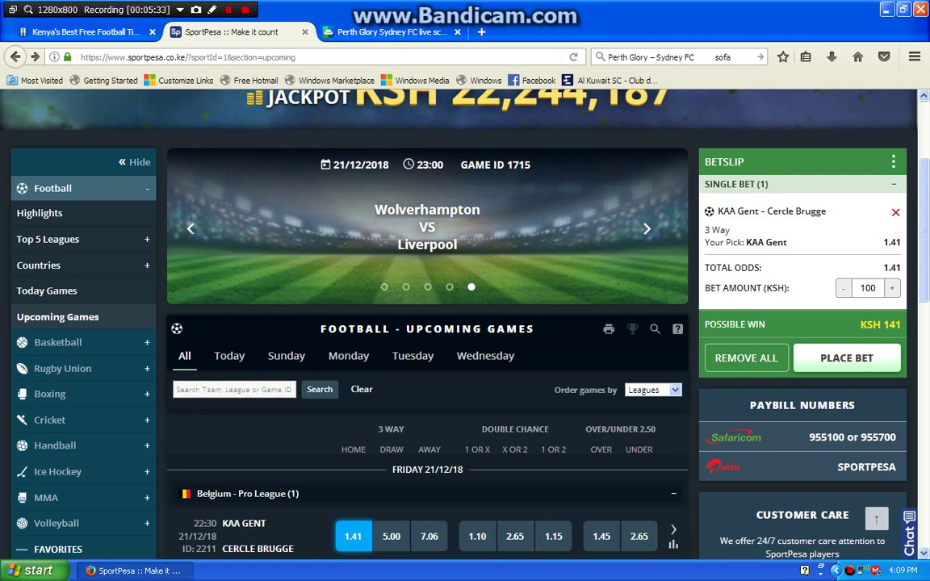
type("584")
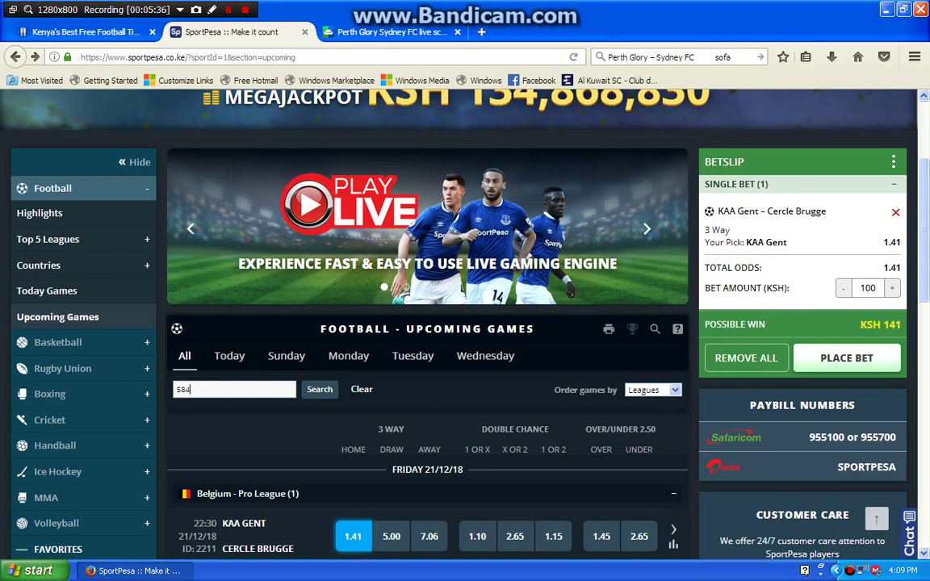
type("4")
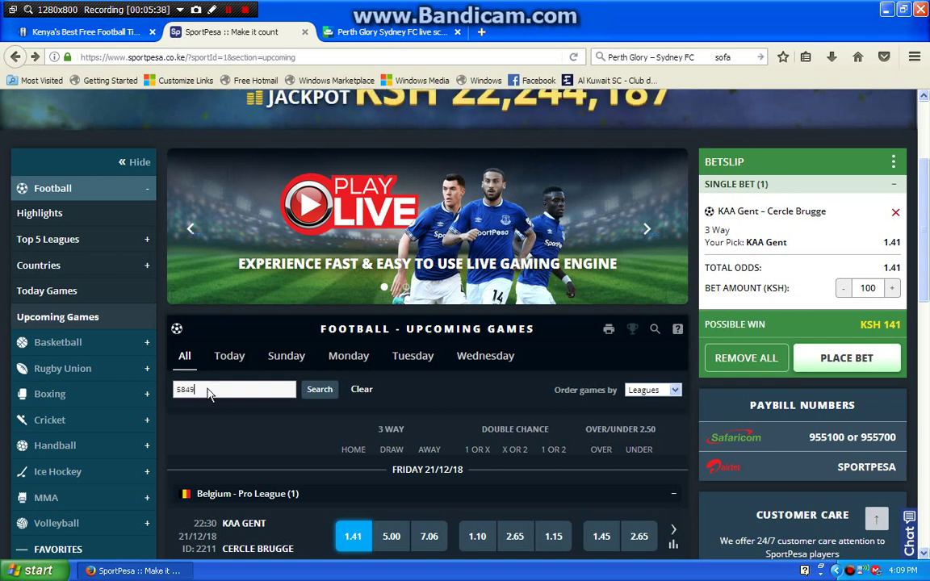
key("Return")
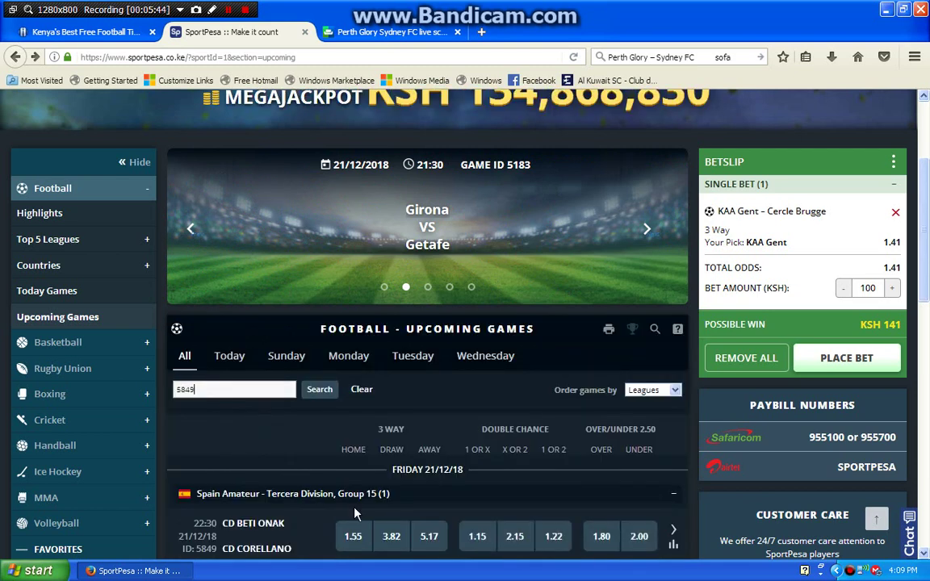
left_click(356, 543)
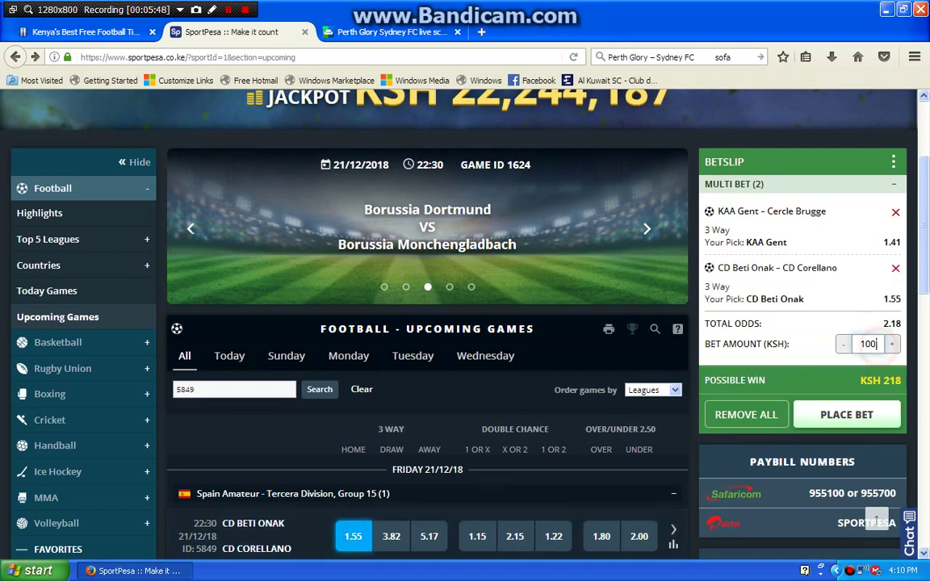
Set the bet amount to KSH 1000 and place the multi bet on KAA Gent and CD Beti Onak.
type("0")
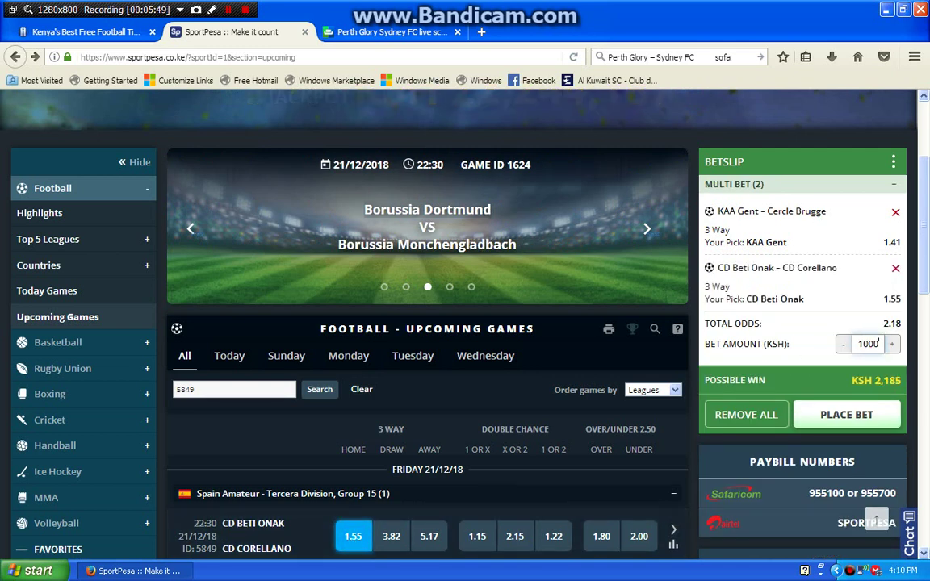
left_click(865, 417)
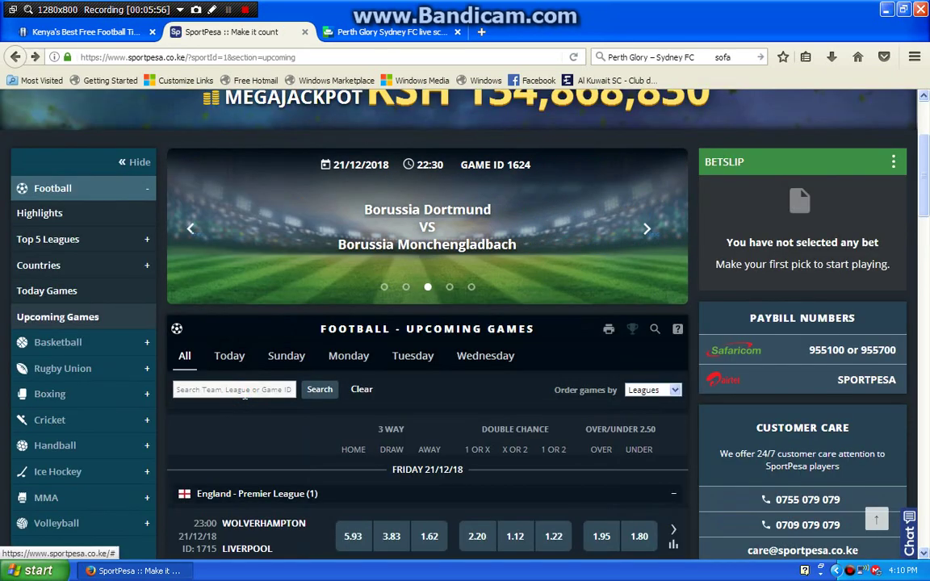
Search for game ID 1715 and add a Liverpool away win at Wolverhampton to the betslip.
left_click(244, 393)
type("1715")
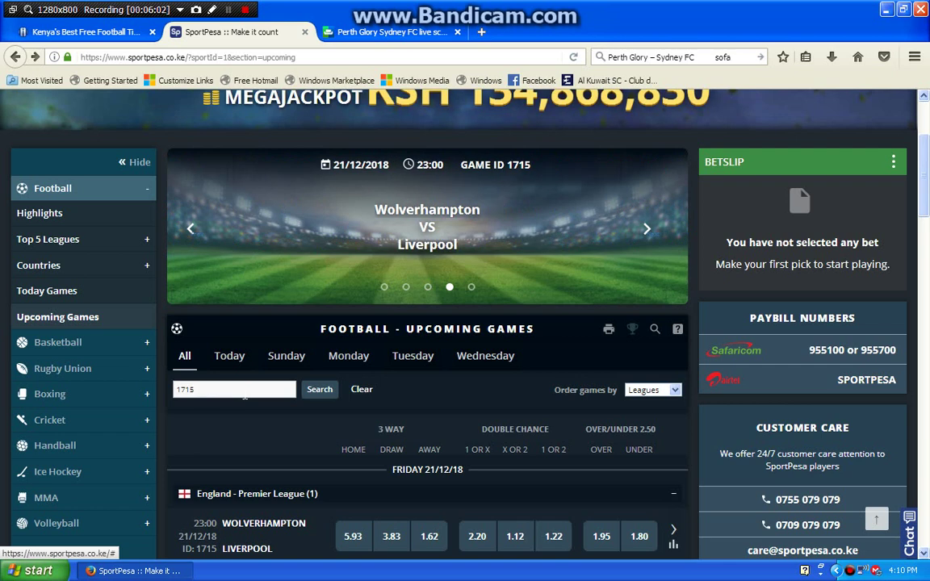
key("Return")
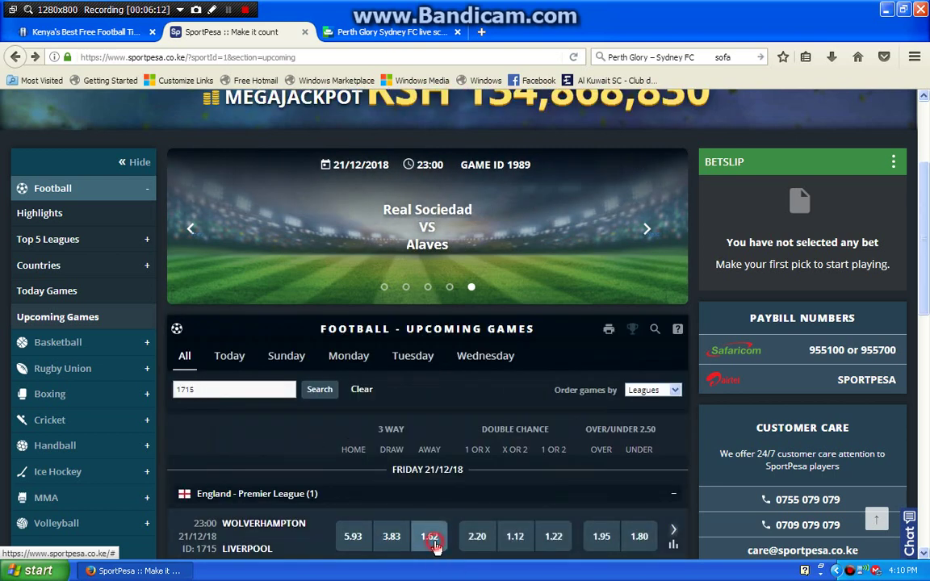
left_click(436, 537)
Search for game ID 1151 and add a Real Madrid Castilla home win over Rapido d. Bouzas to the betslip.
left_click(218, 389)
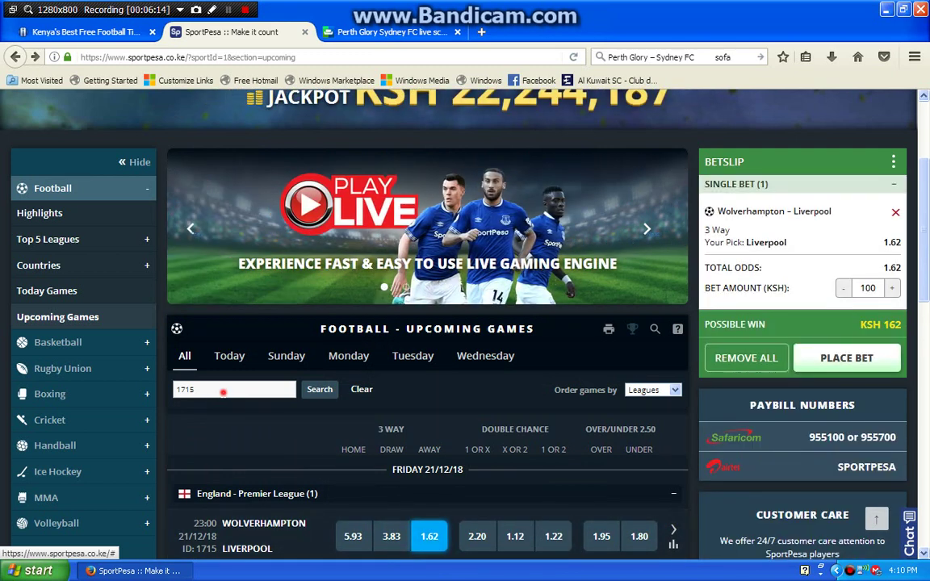
key("BackSpace")
key("BackSpace")
key("BackSpace")
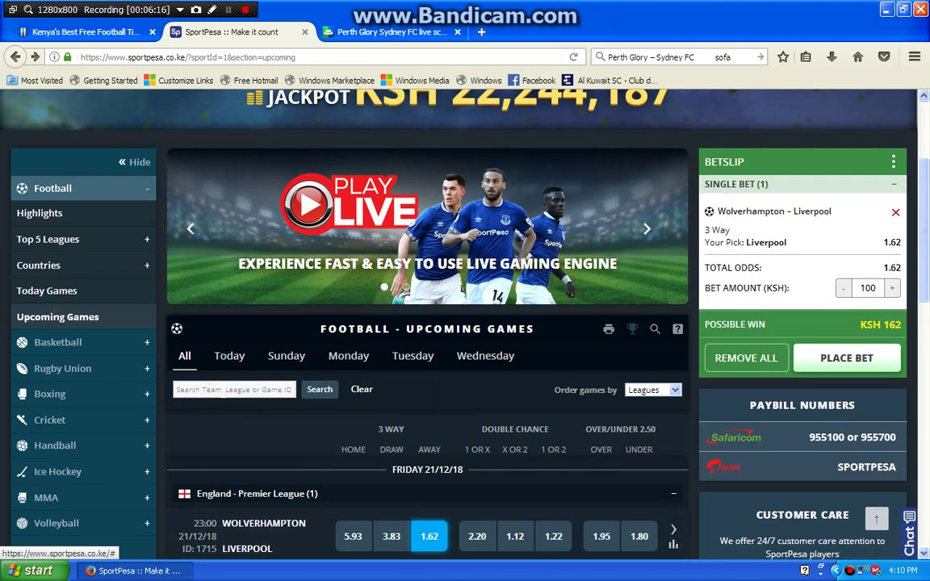
type("1151")
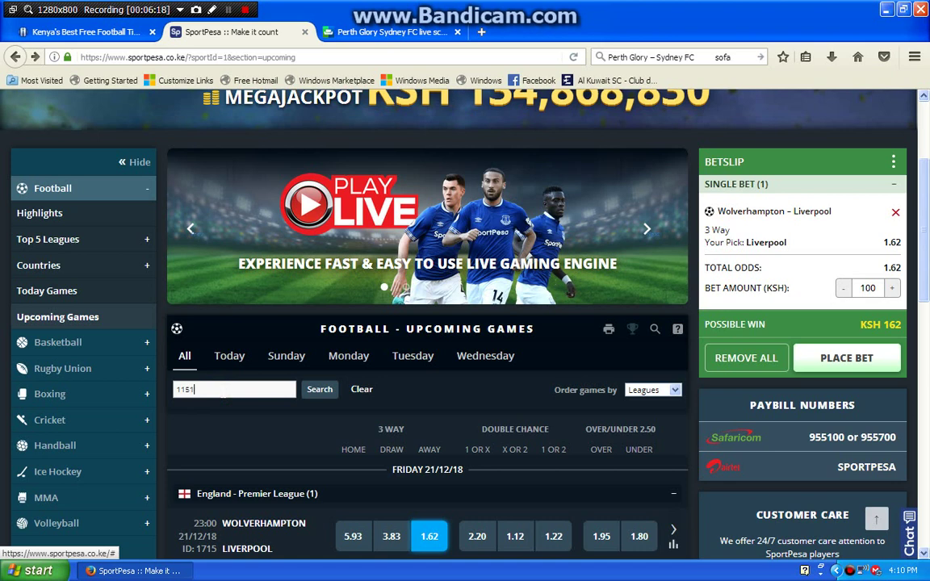
key("Return")
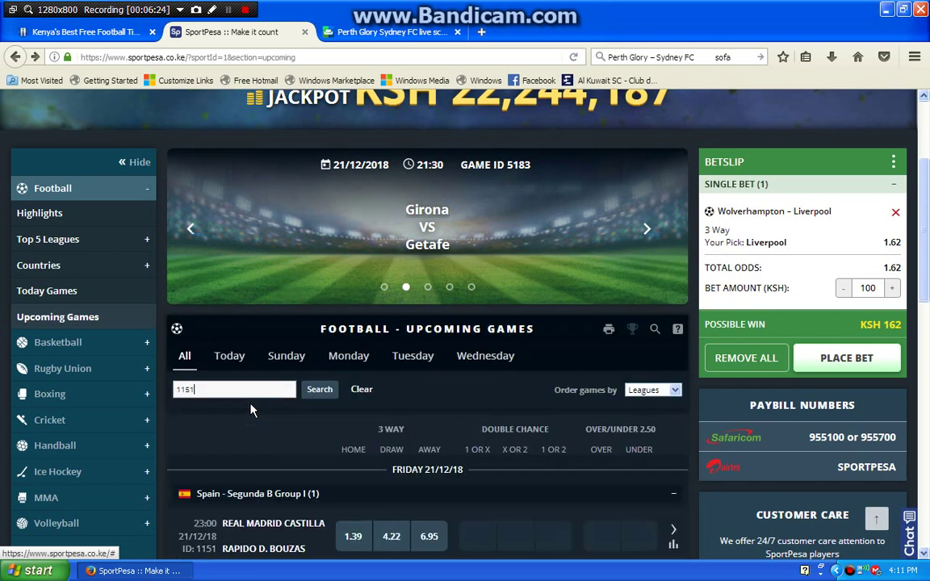
left_click(354, 538)
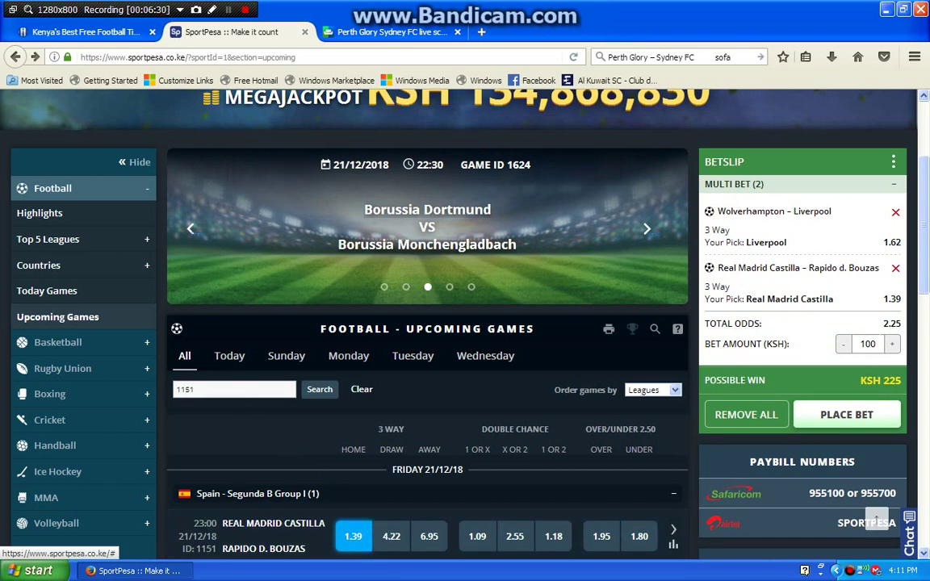
Set the bet amount to KSH 1000 and place the multi bet on Liverpool and Real Madrid Castilla.
left_click(874, 344)
type("0")
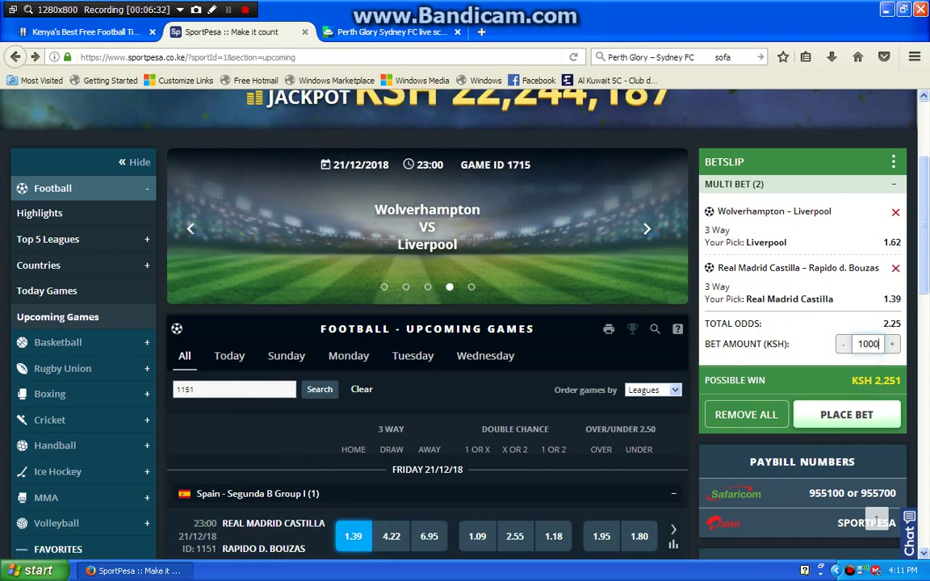
left_click(860, 416)
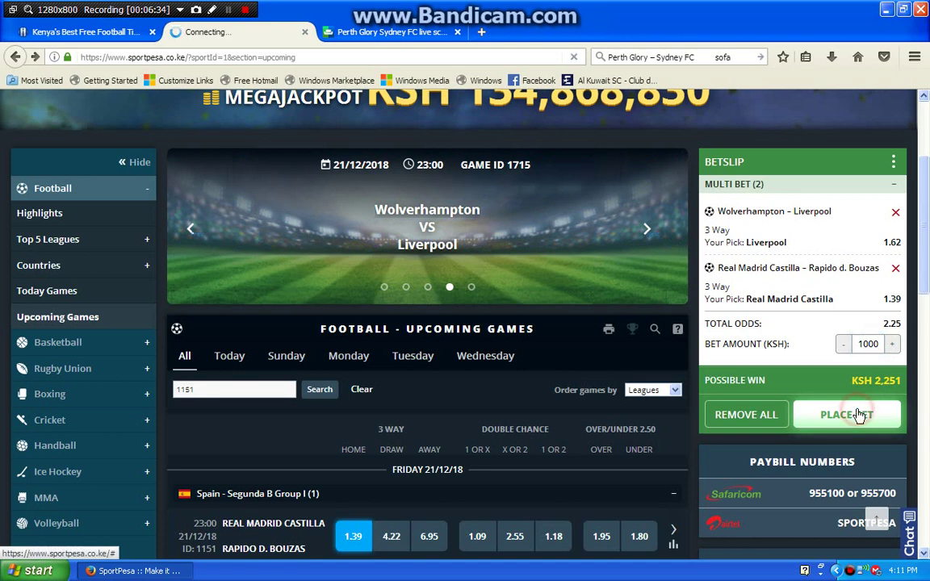